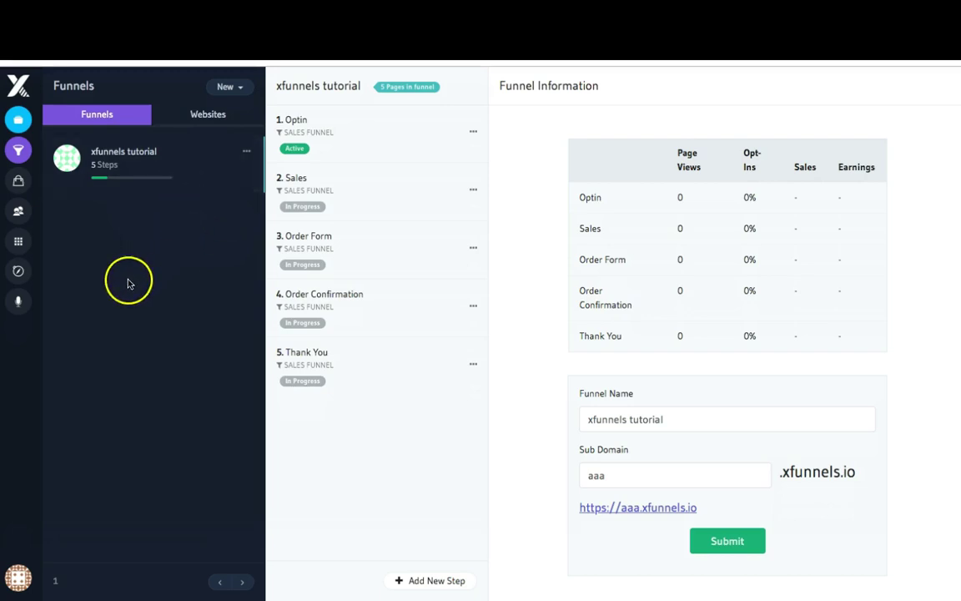
- Skip the app integrations tour and view the details of the connected Mailchimp AR account
click(19, 247)
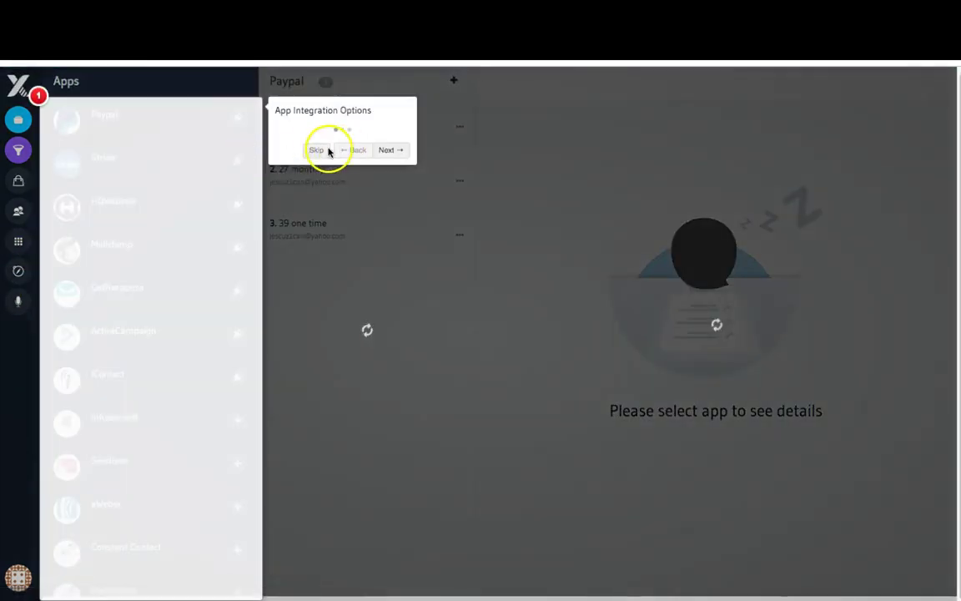
click(315, 151)
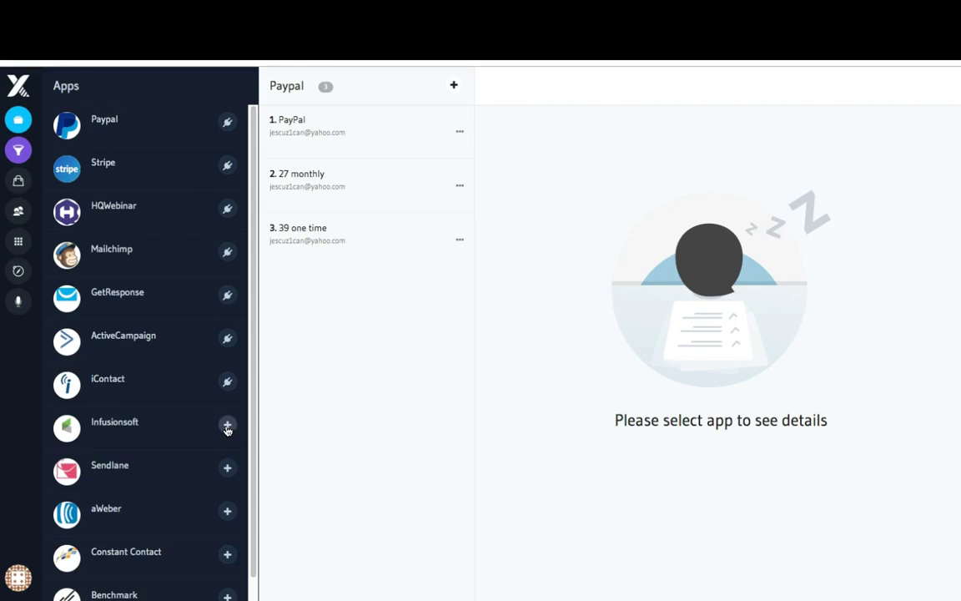
click(230, 253)
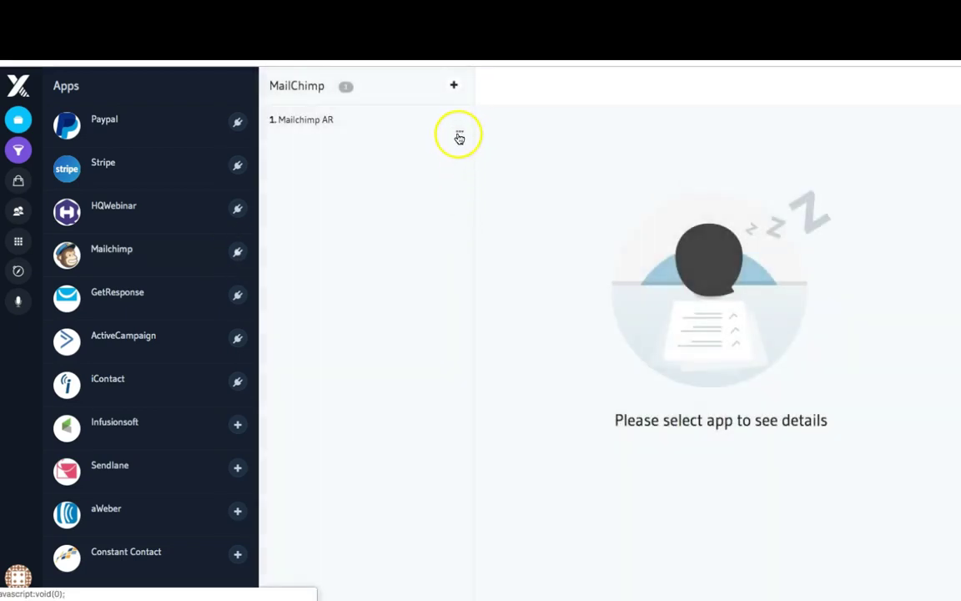
click(460, 134)
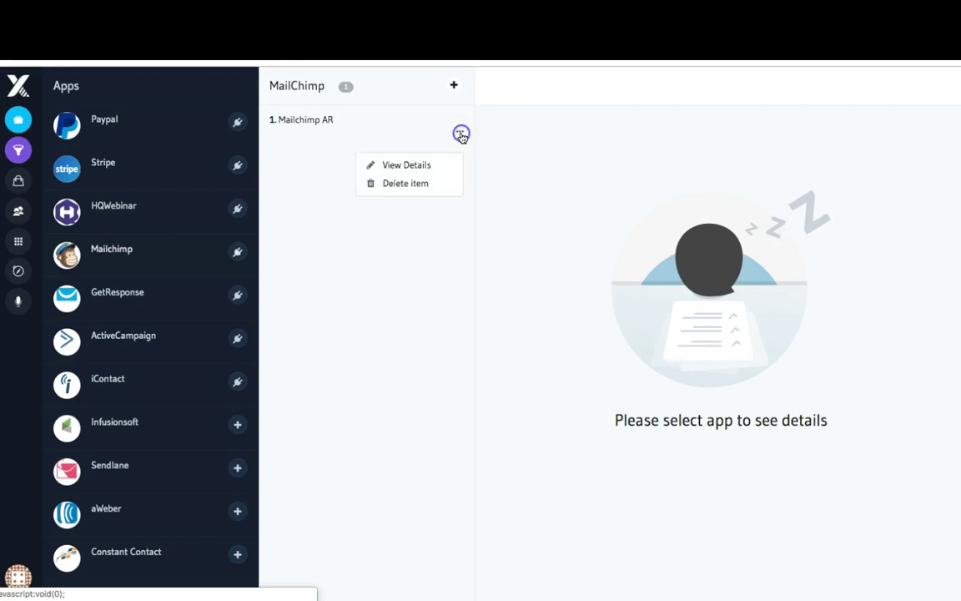
click(425, 170)
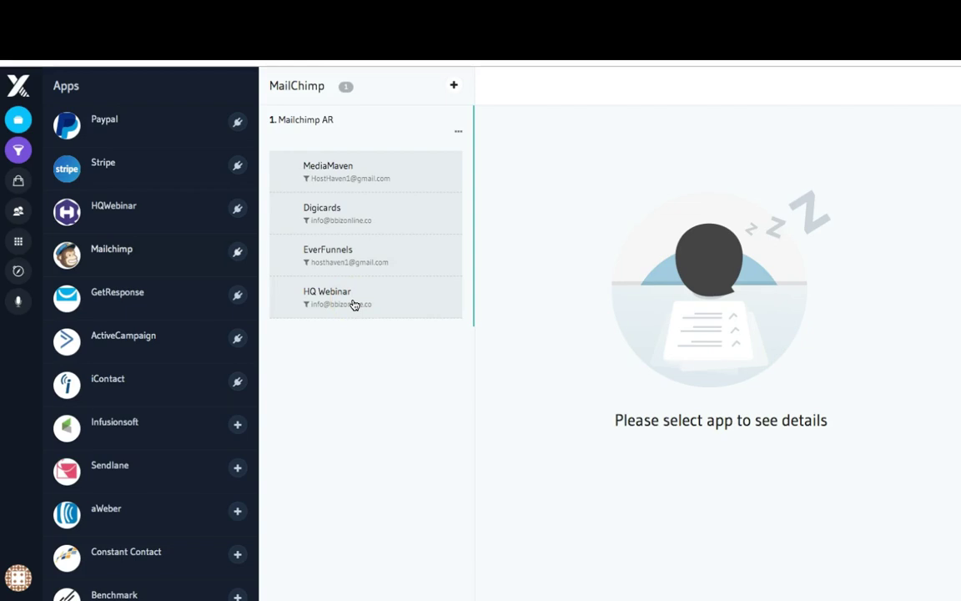
click(370, 401)
- Create a new funnel of the Emails type named "Optin"
click(18, 153)
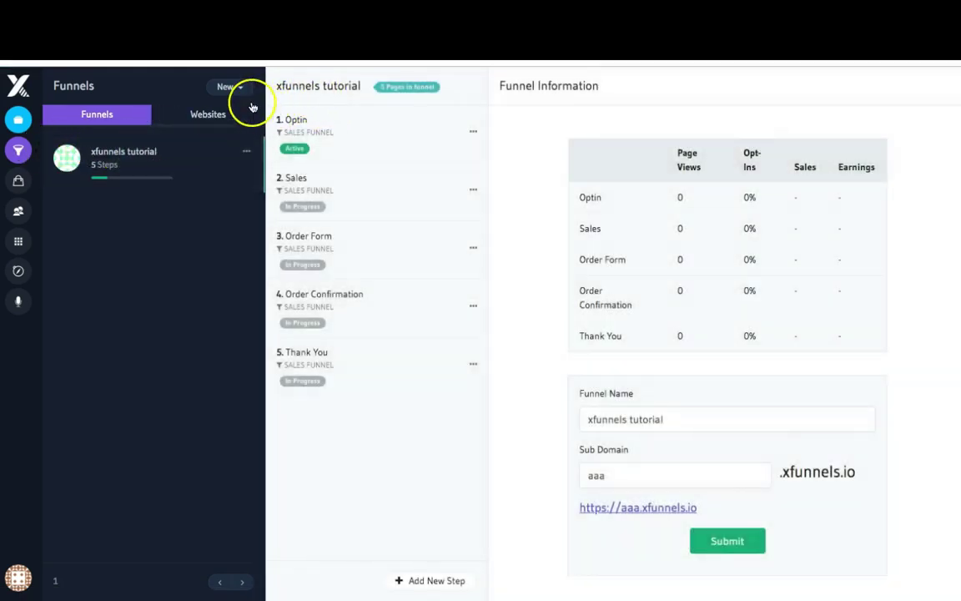
click(240, 90)
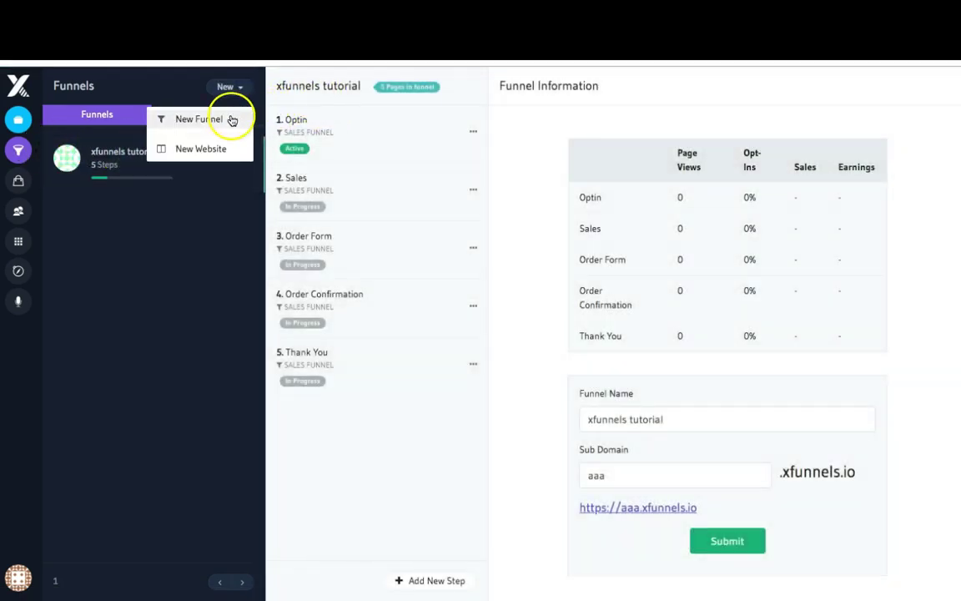
click(231, 119)
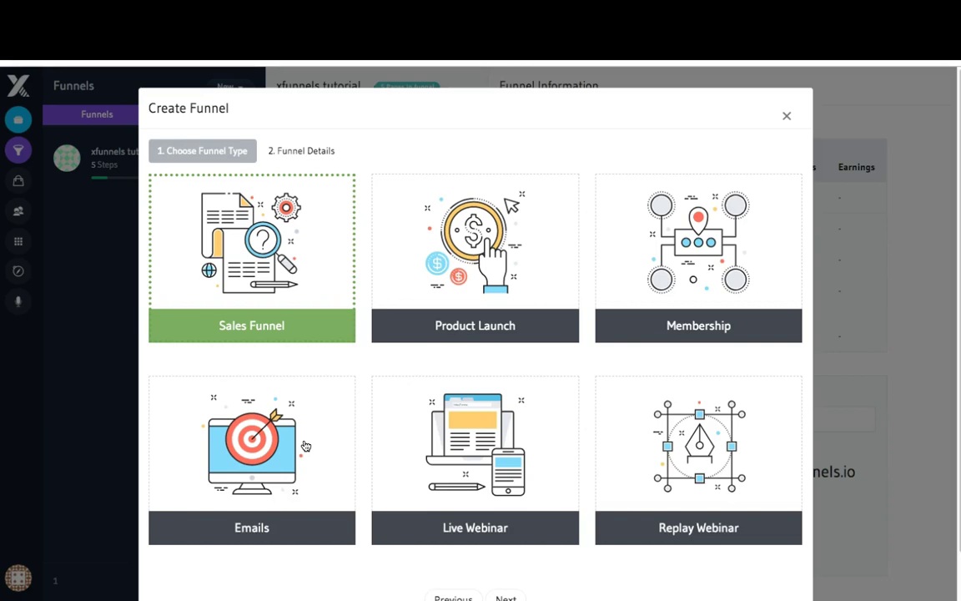
click(333, 443)
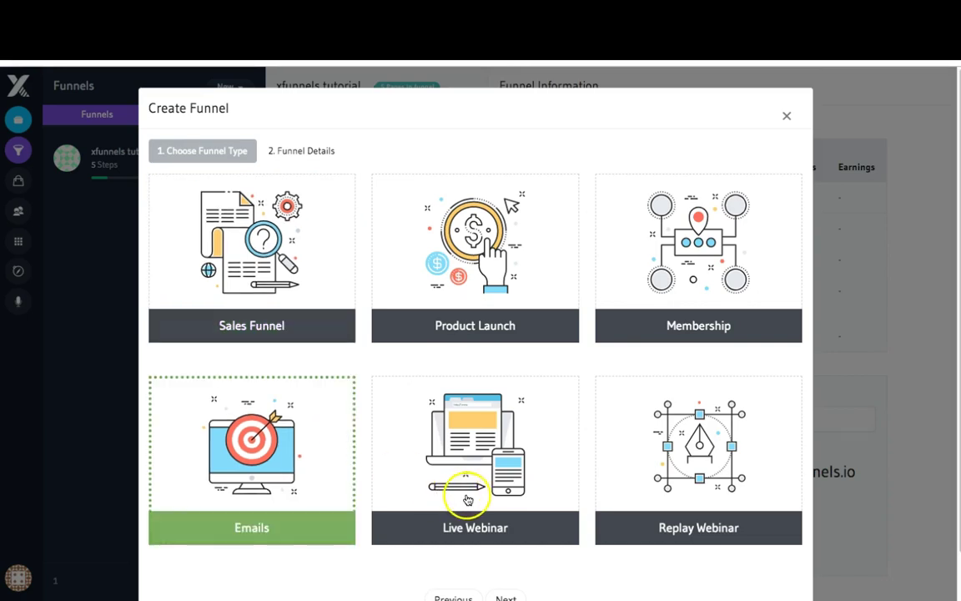
scroll(461, 476, down, 1)
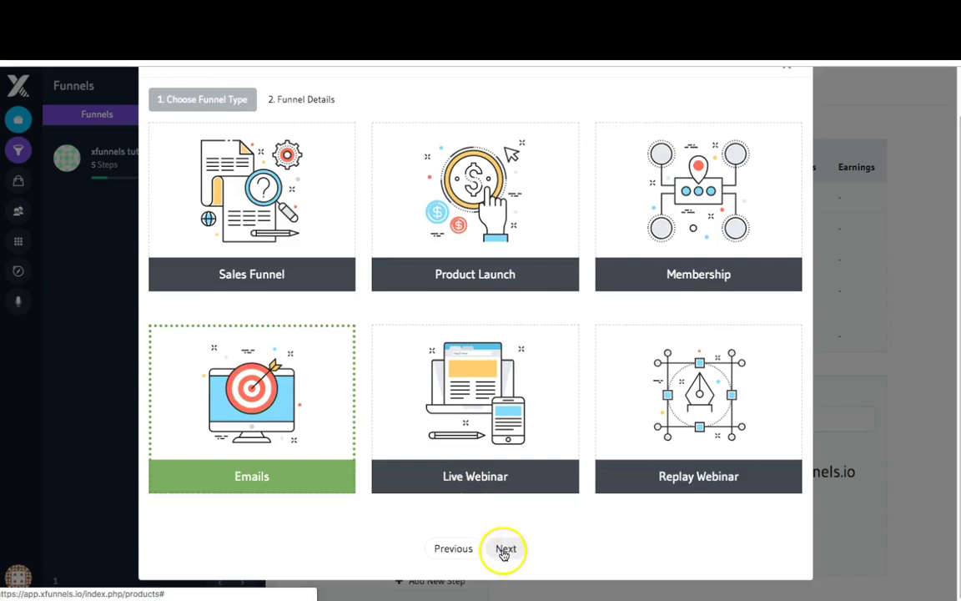
click(504, 549)
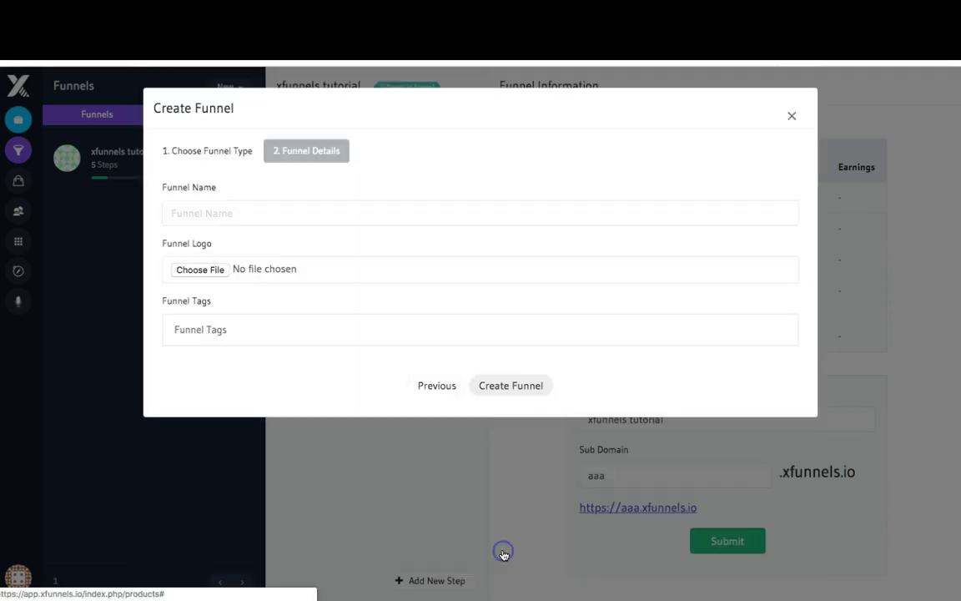
click(286, 217)
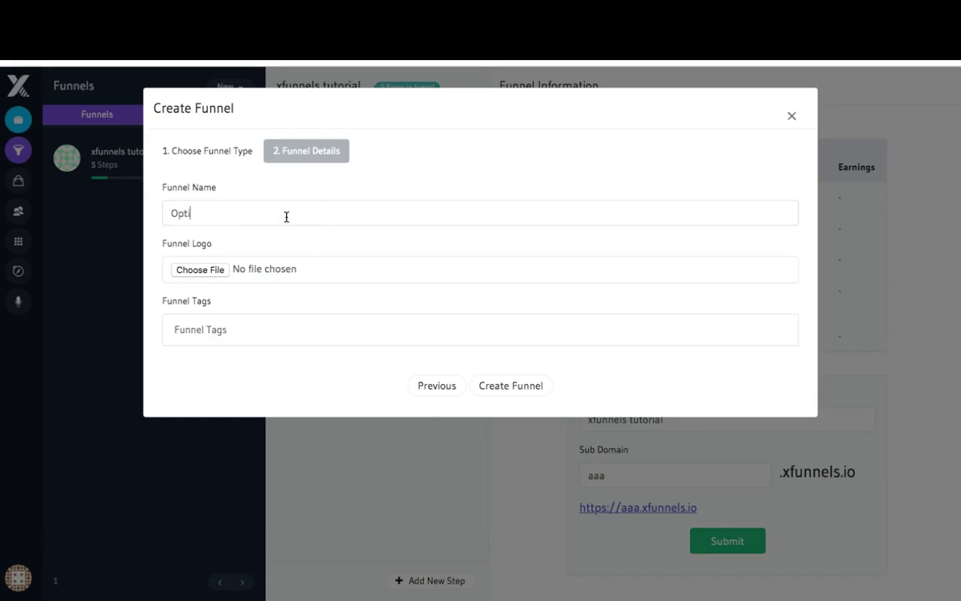
click(509, 387)
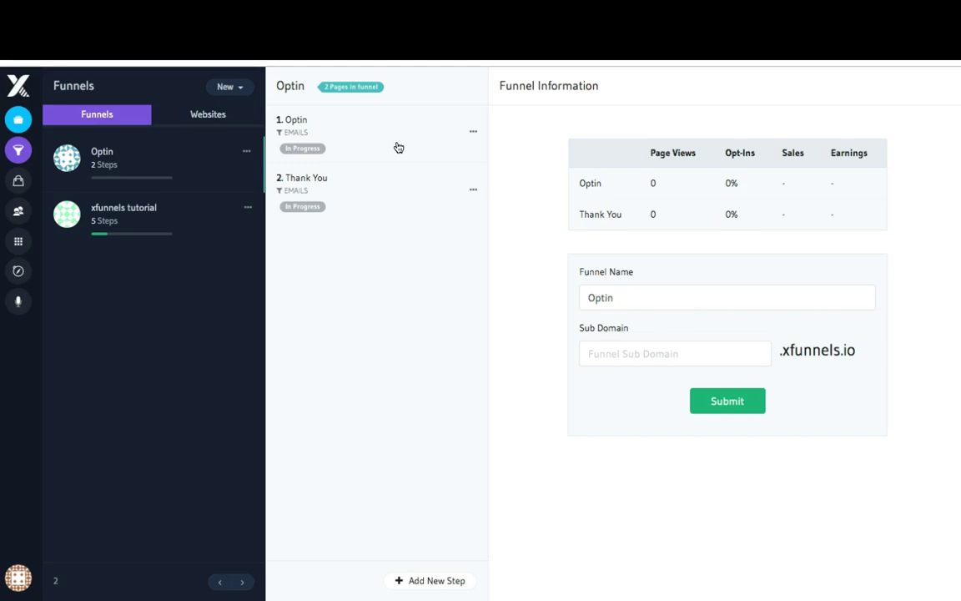
- Assign the Blank Template to variant A of the Optin funnel's Thank You page and open it in the builder
click(398, 145)
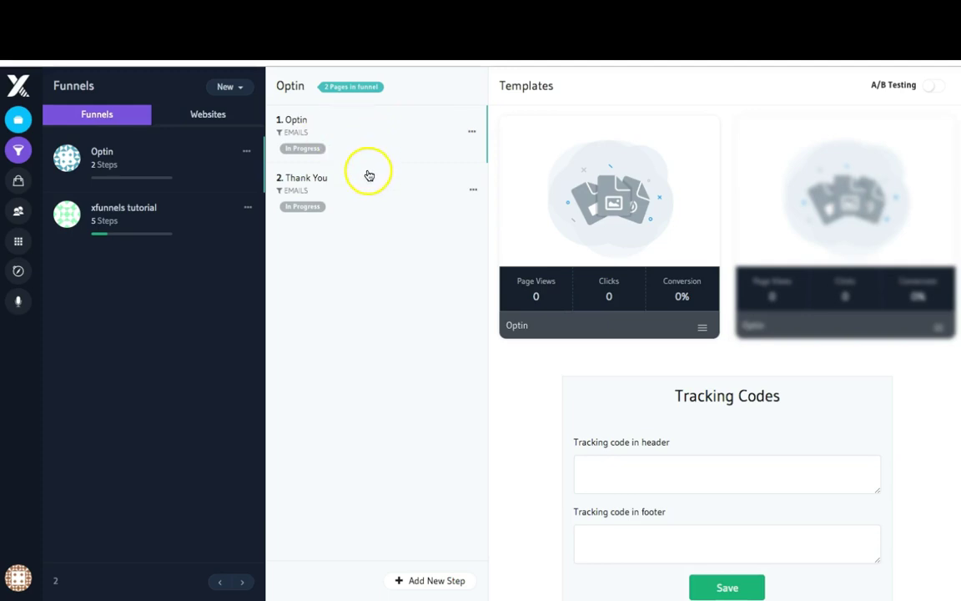
click(367, 196)
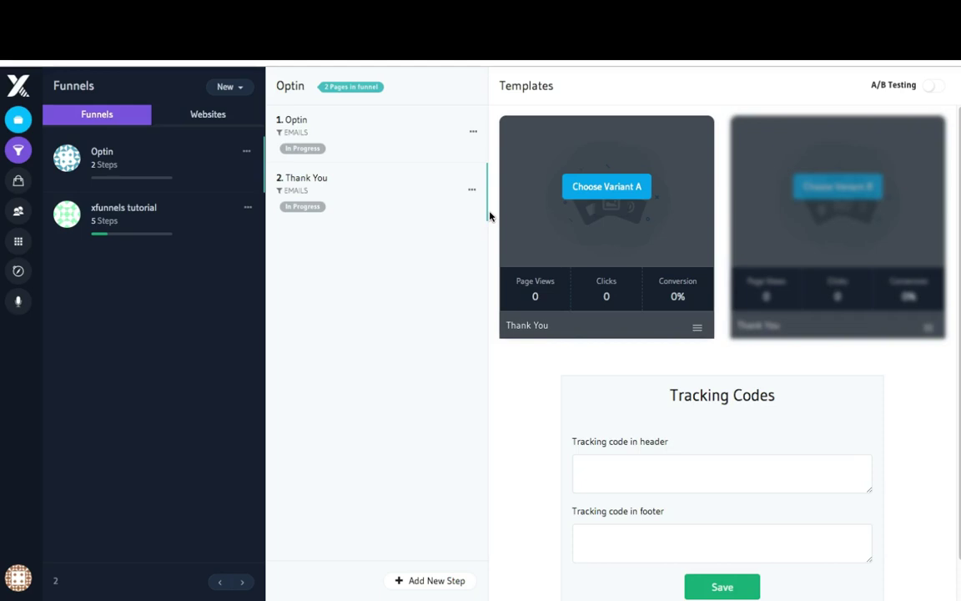
click(613, 195)
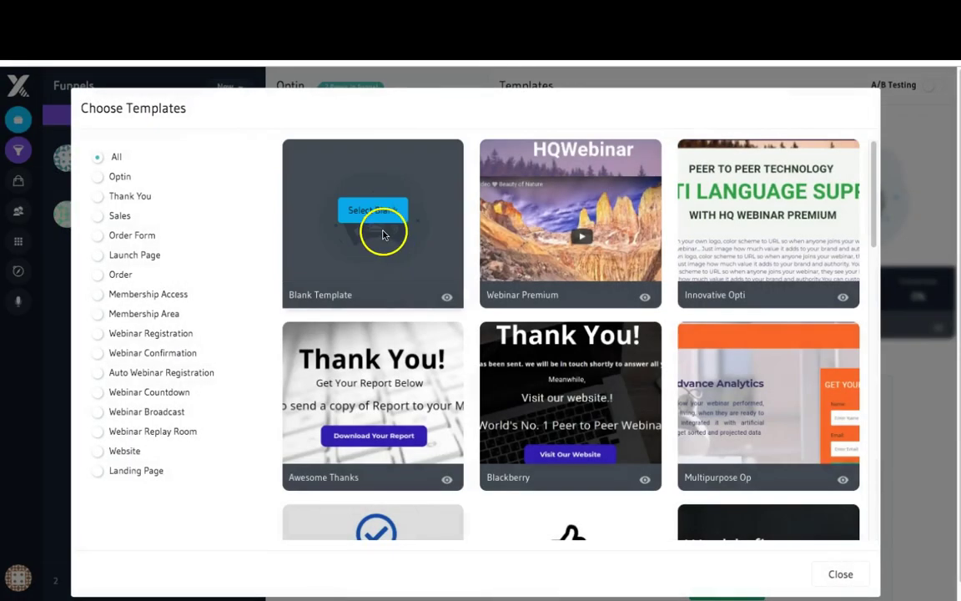
click(383, 233)
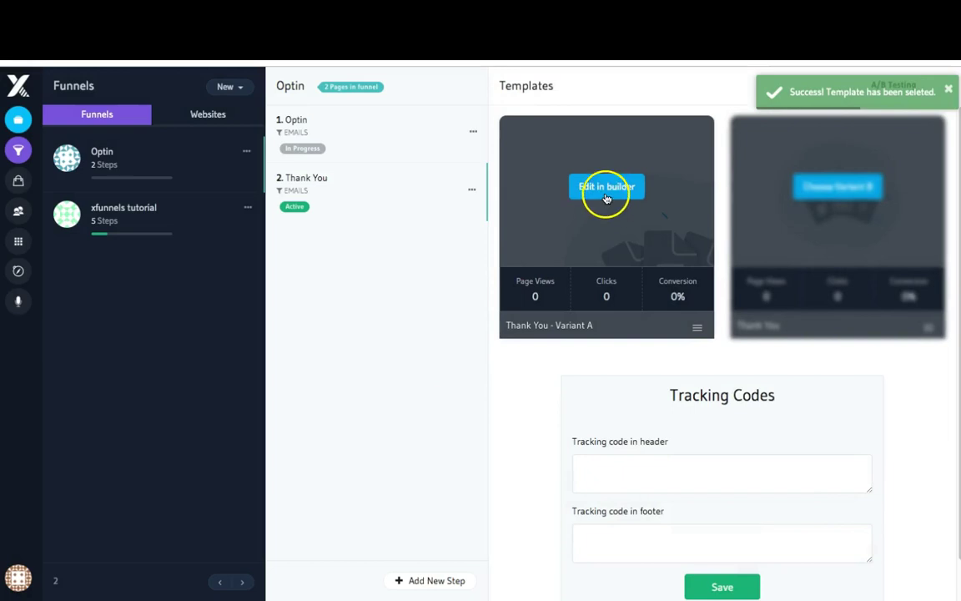
click(606, 195)
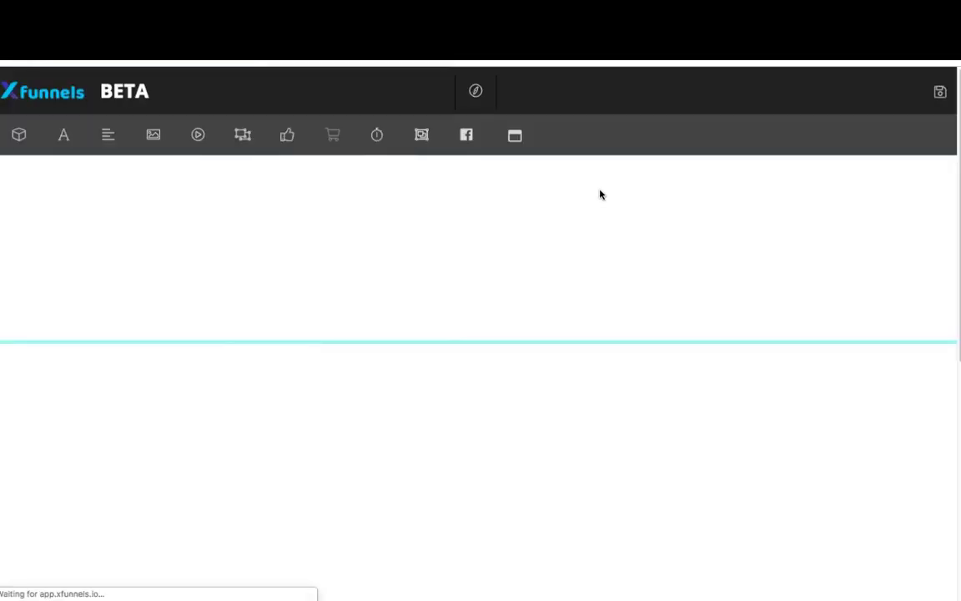
- Add a headline to the first block of the blank page and replace its text with "Thank You"
click(564, 201)
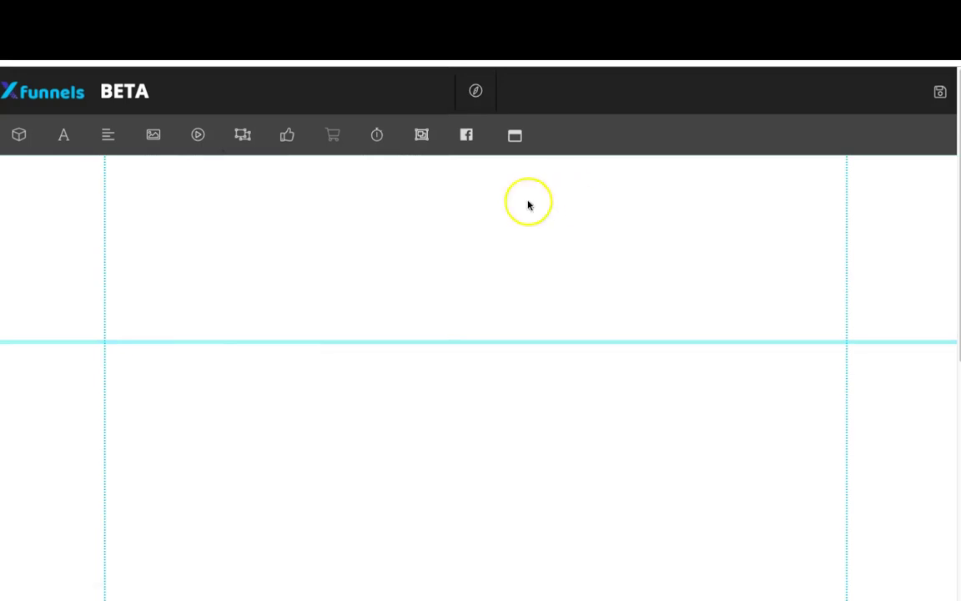
drag(63, 138, 498, 263)
click(498, 263)
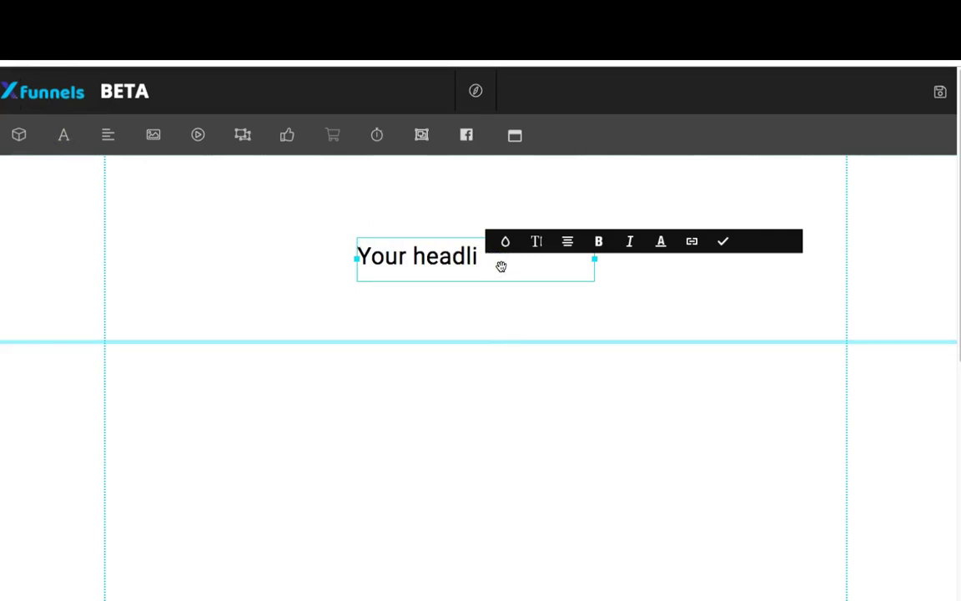
key(BackSpace)
key(BackSpace)
key(BackSpace)
key(BackSpace)
key(BackSpace)
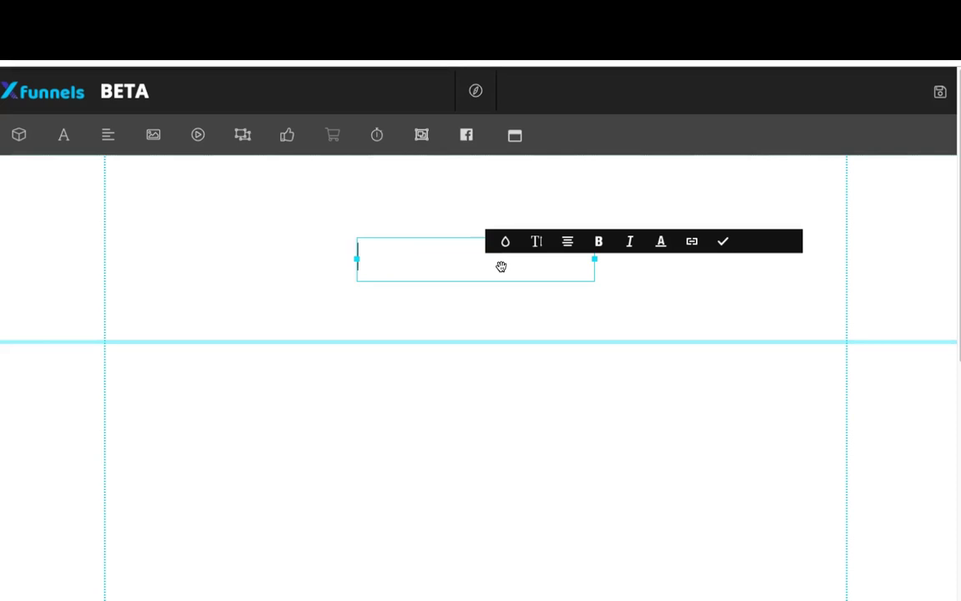
text(Thank You)
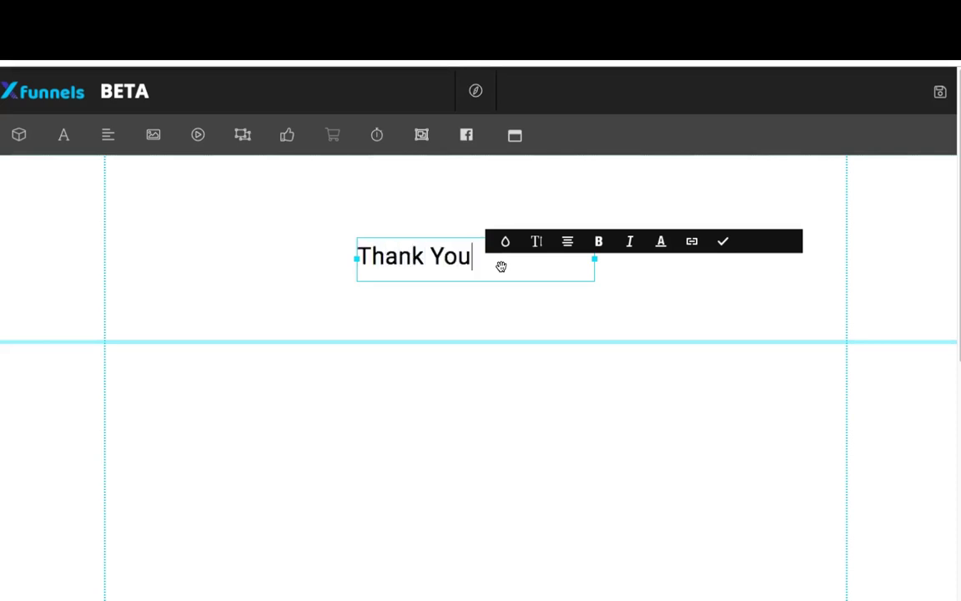
- Centre-align the "Thank You" headline and save the page
click(567, 244)
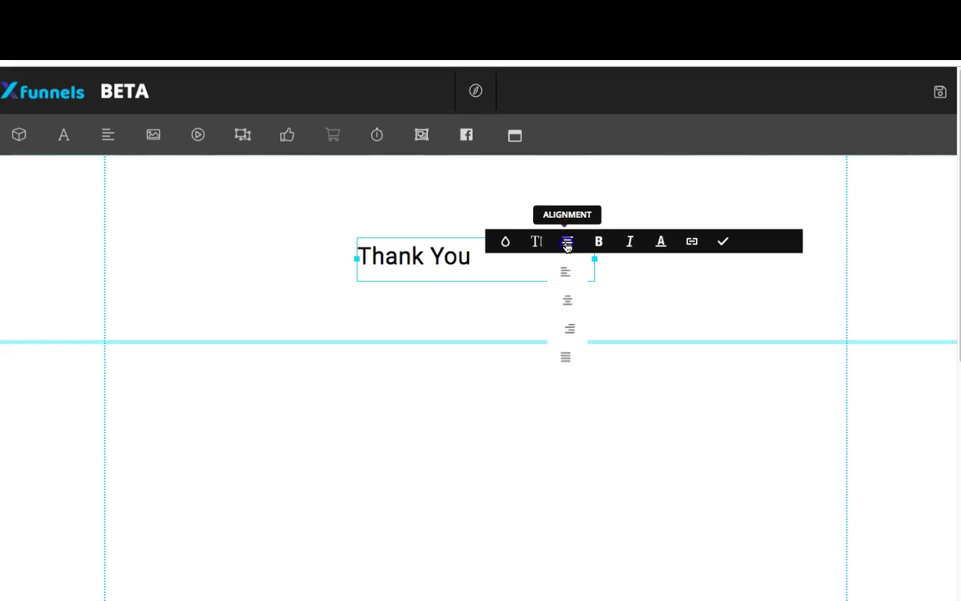
click(570, 299)
click(517, 313)
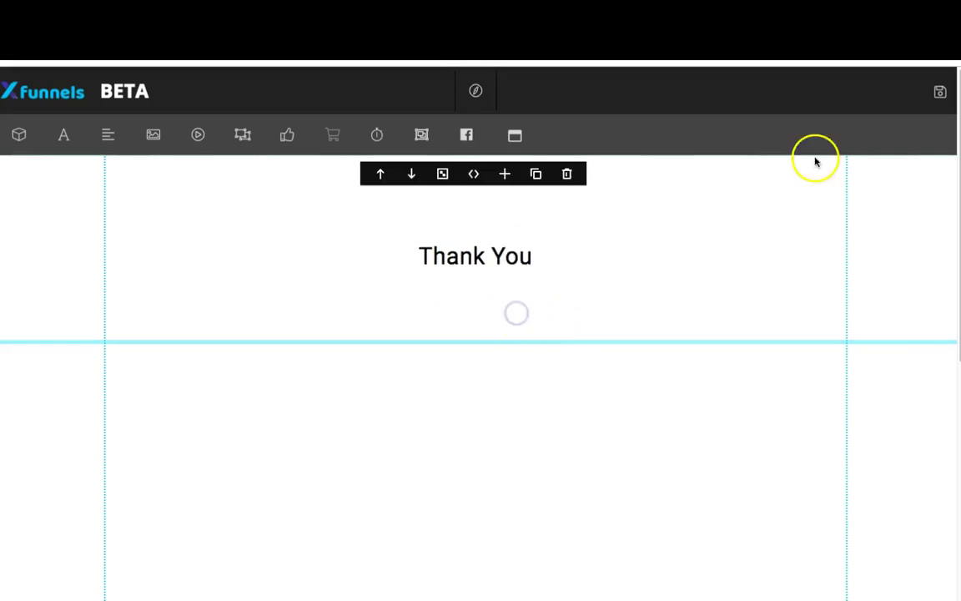
click(941, 95)
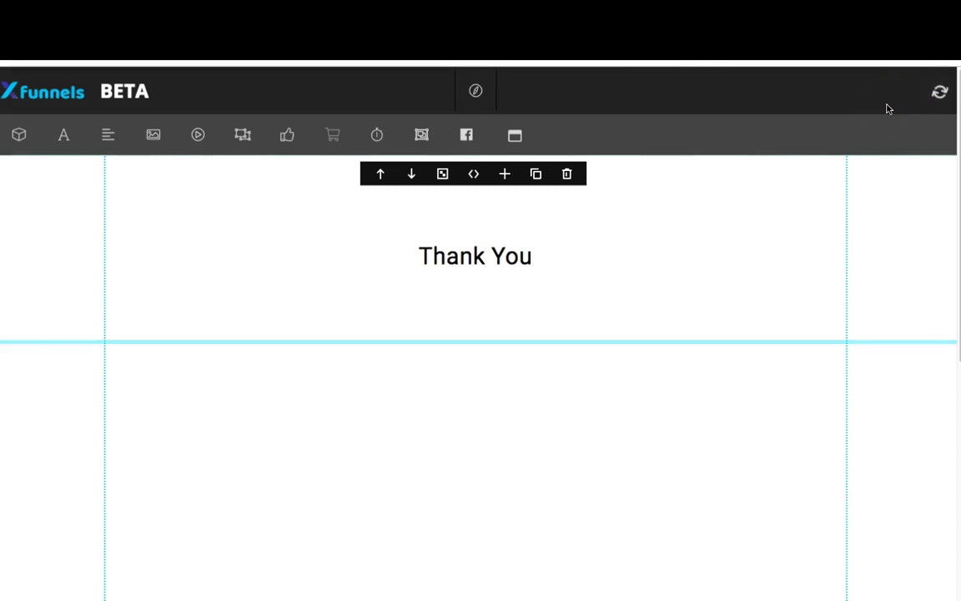
- Return to the funnel, assign the Blank Template to variant A of the Optin page, and open it in the builder
click(476, 90)
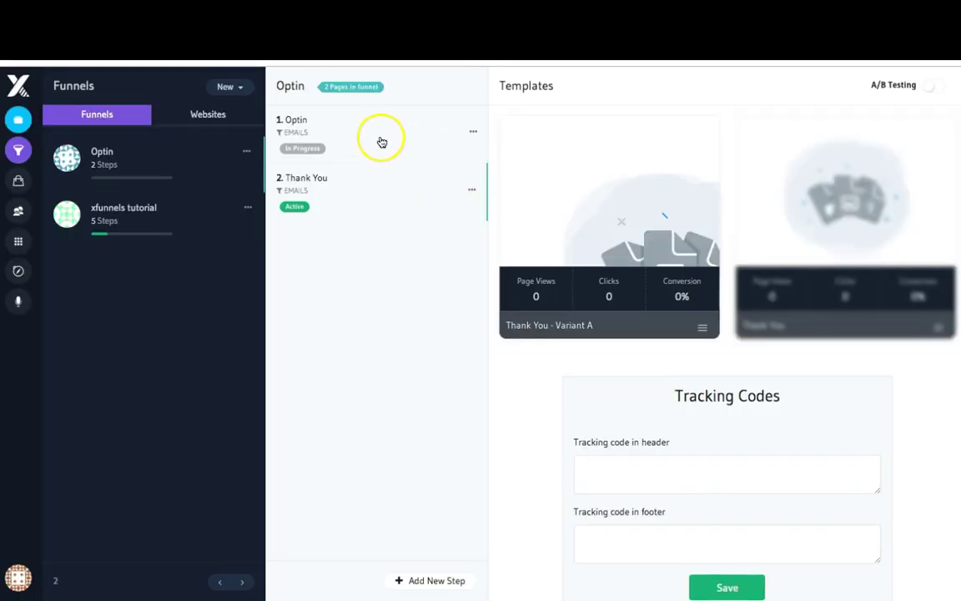
click(382, 142)
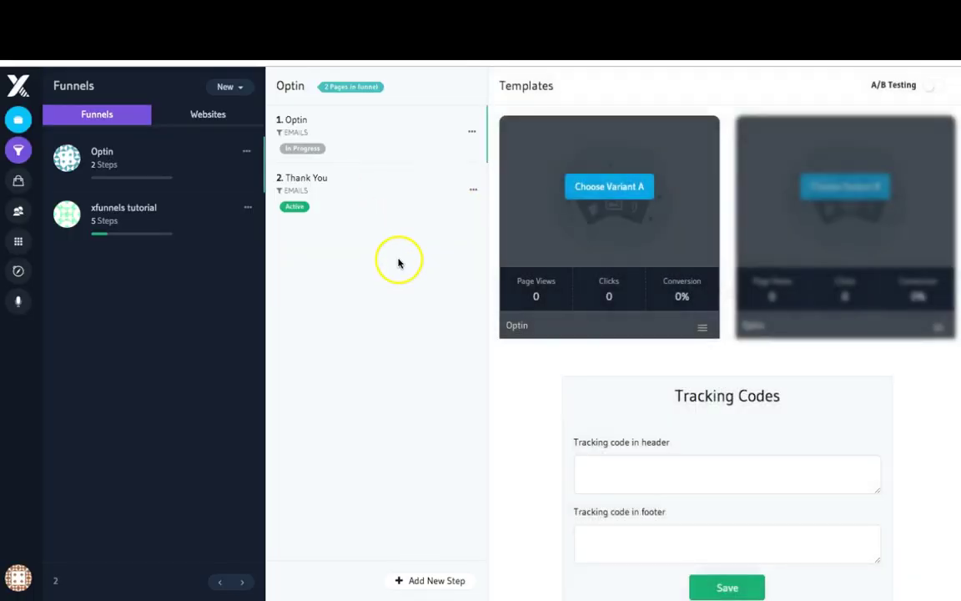
click(600, 188)
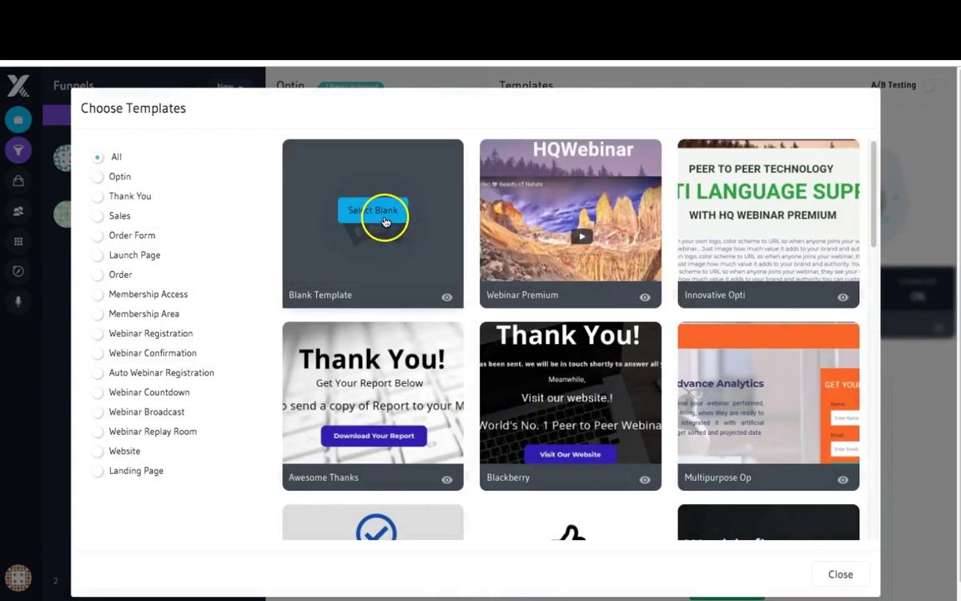
click(384, 219)
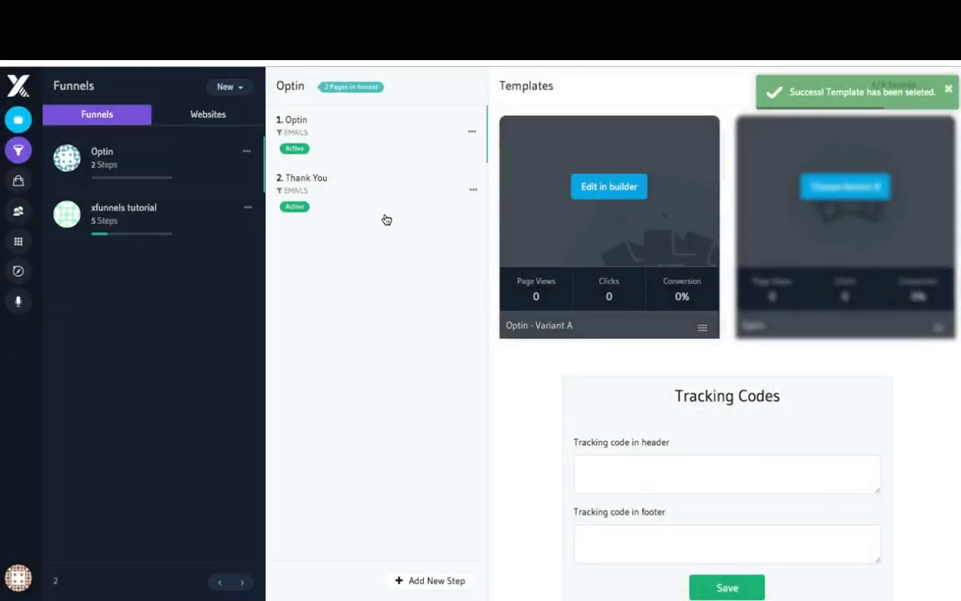
click(604, 189)
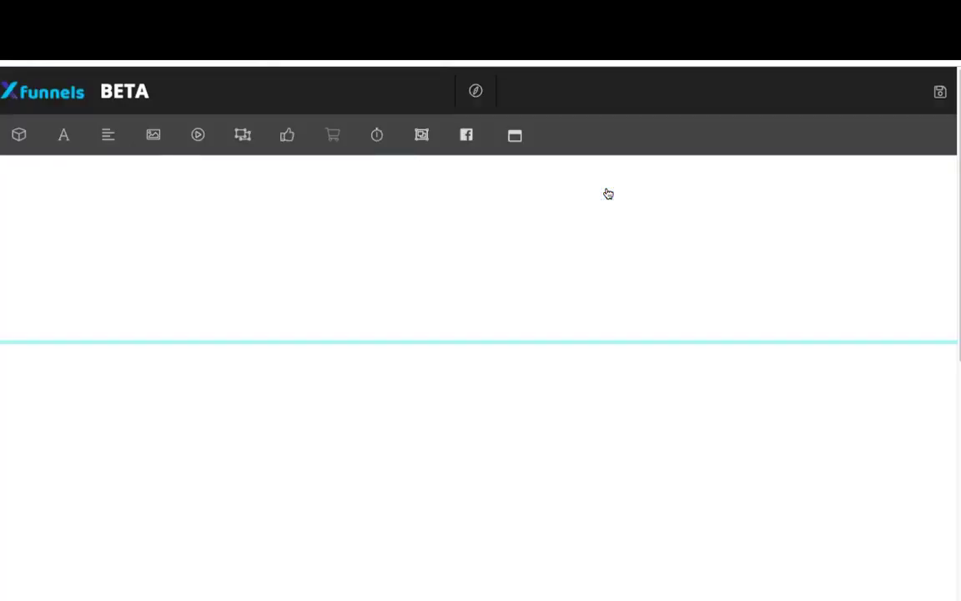
- Extend the first block of the Optin page downward to about twice its height
click(585, 216)
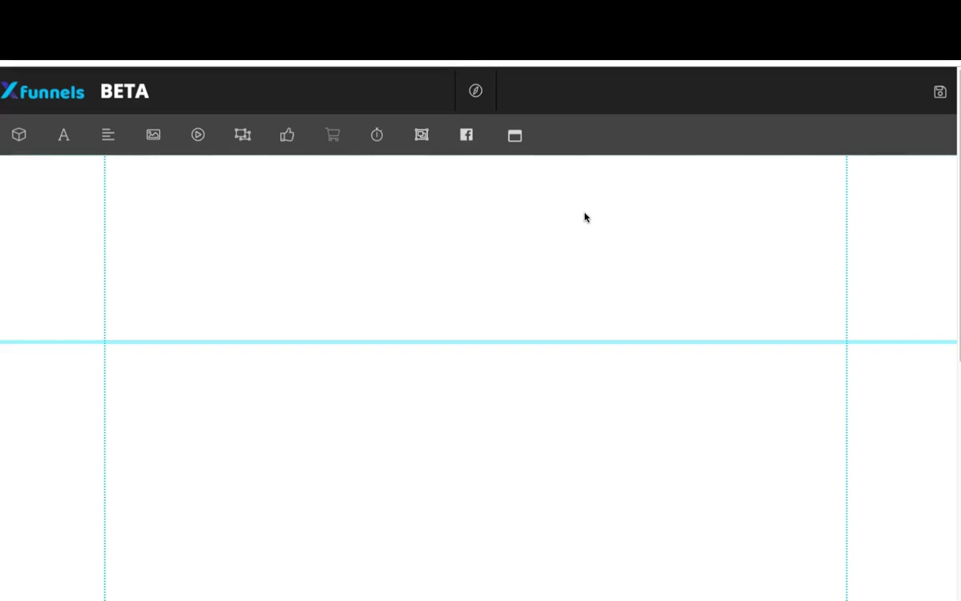
drag(556, 206, 511, 238)
click(505, 349)
drag(506, 348, 458, 341)
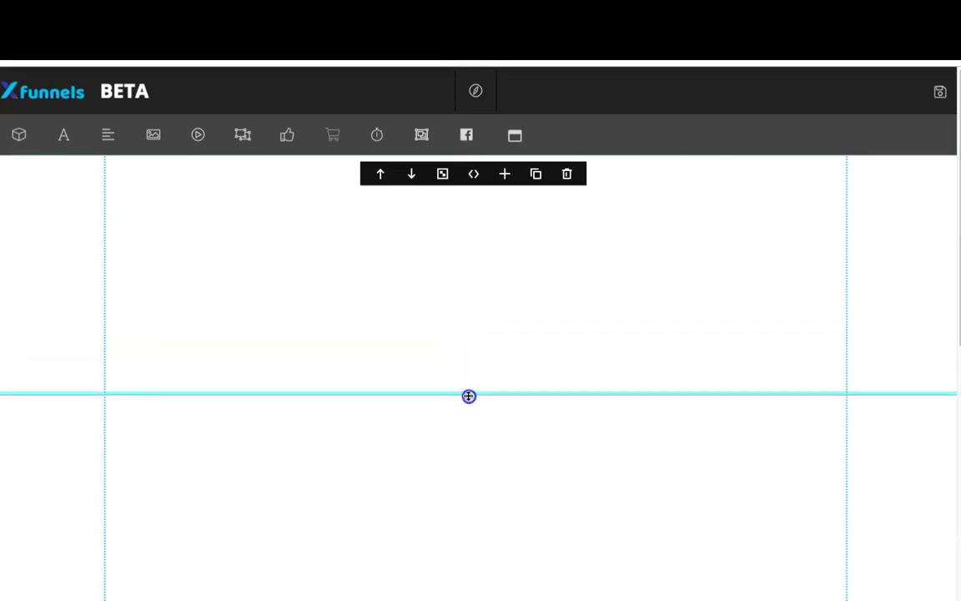
drag(472, 443, 473, 509)
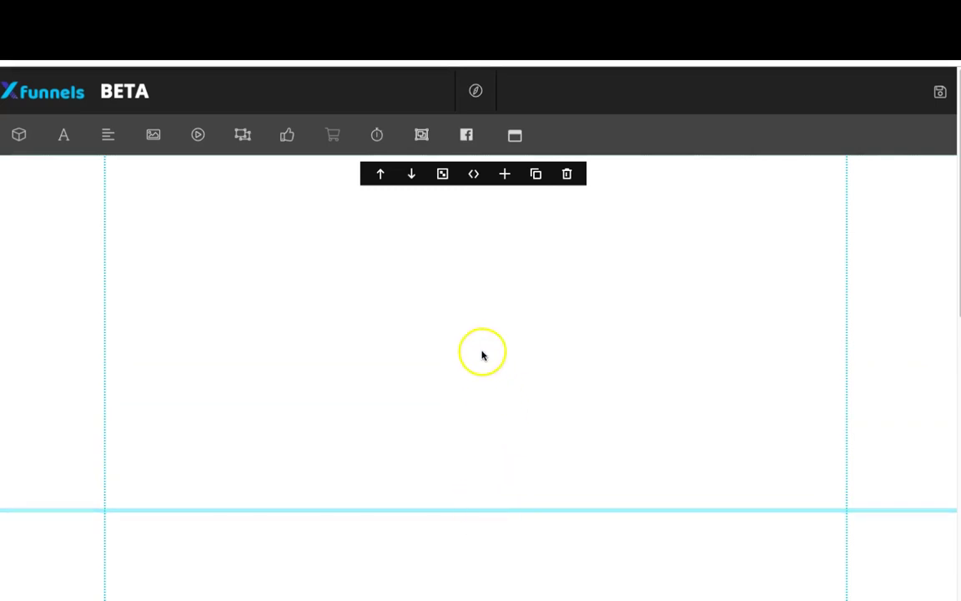
- Open the first block's background image selection and search the stock images for "fitness"
click(443, 175)
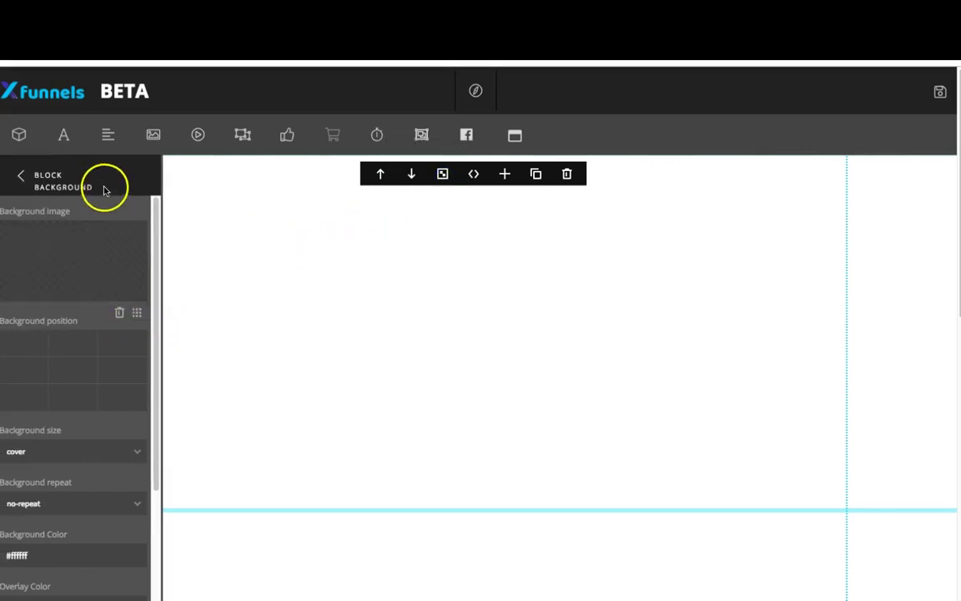
click(136, 316)
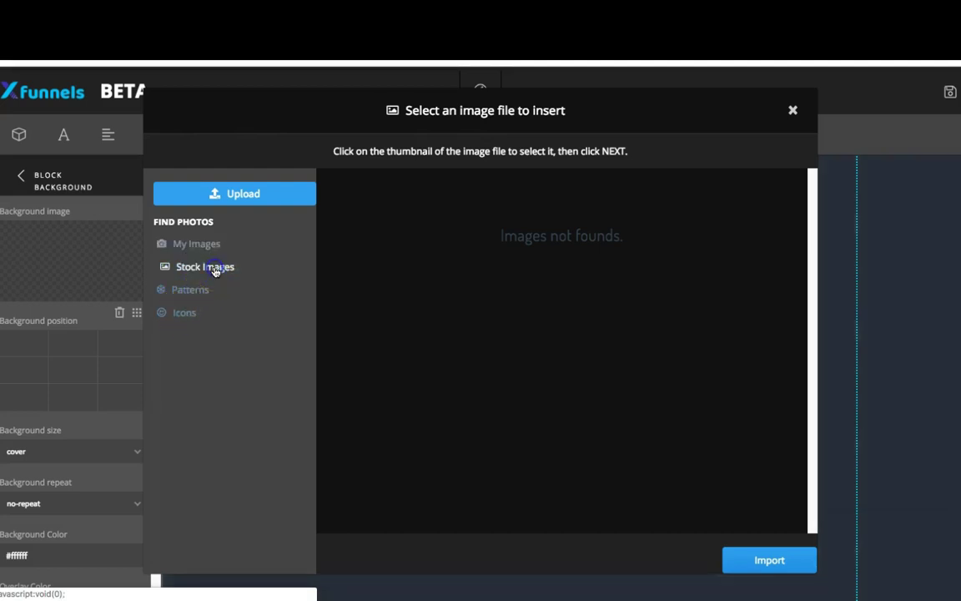
click(215, 269)
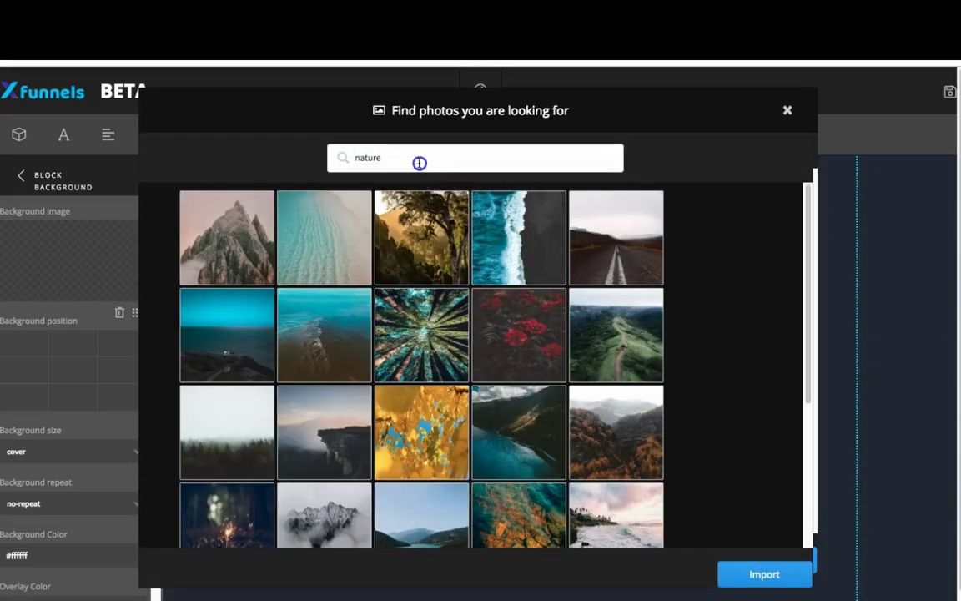
drag(418, 161, 319, 161)
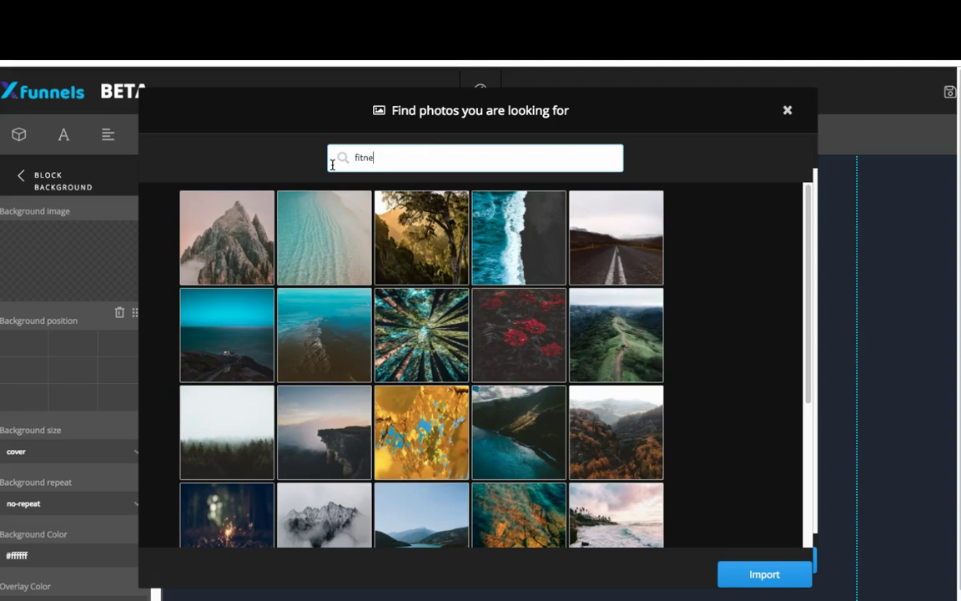
key(Return)
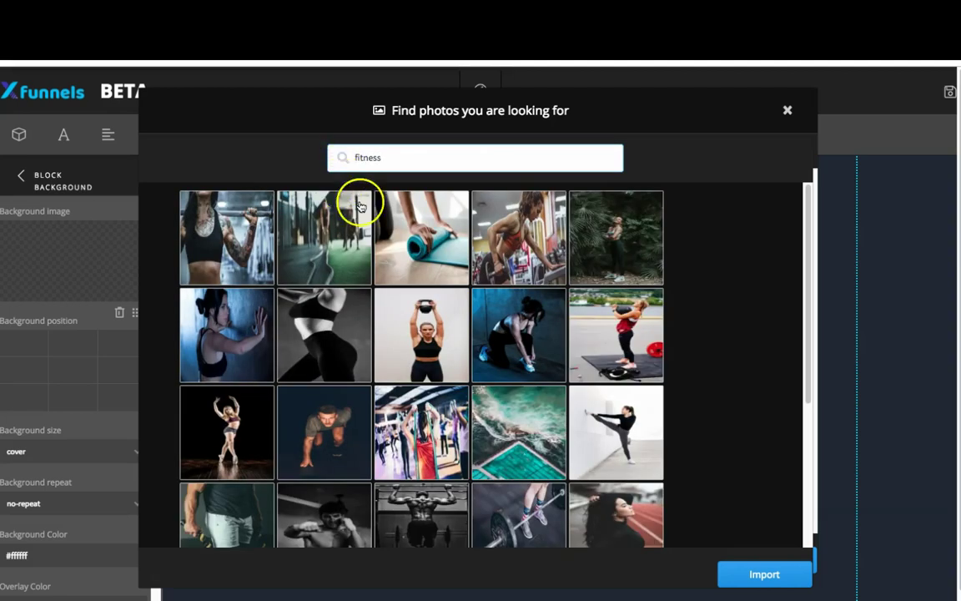
click(466, 236)
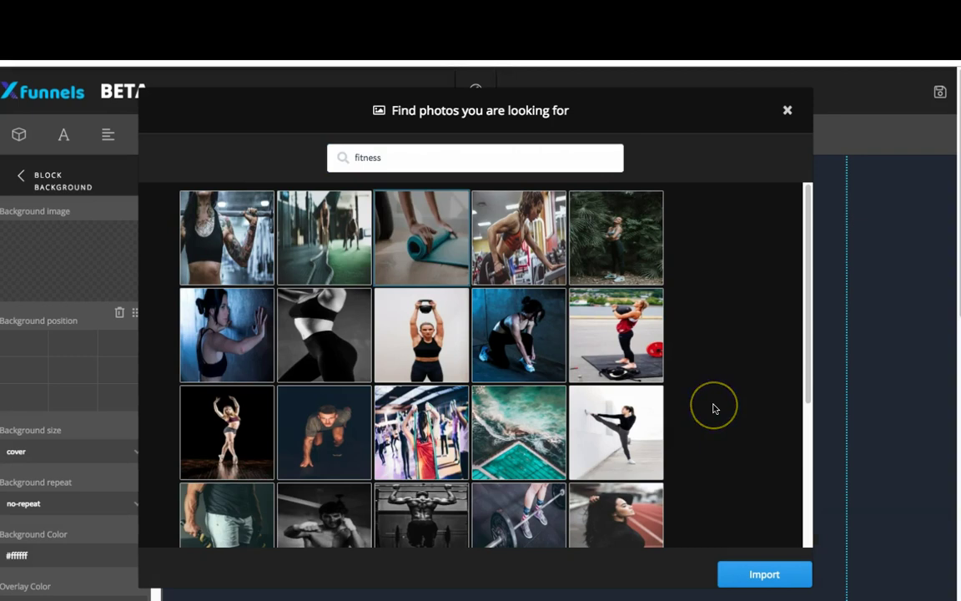
click(513, 433)
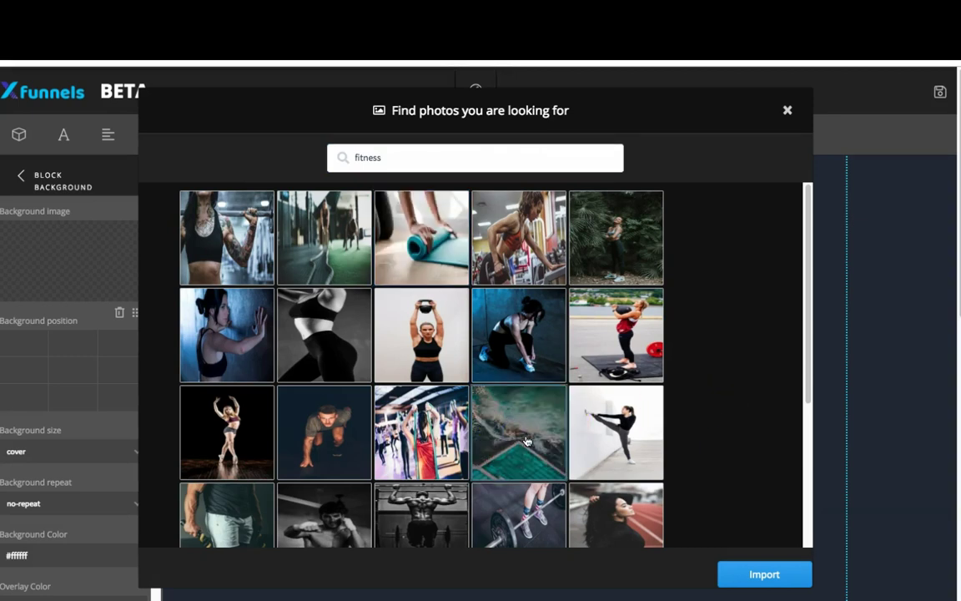
click(764, 574)
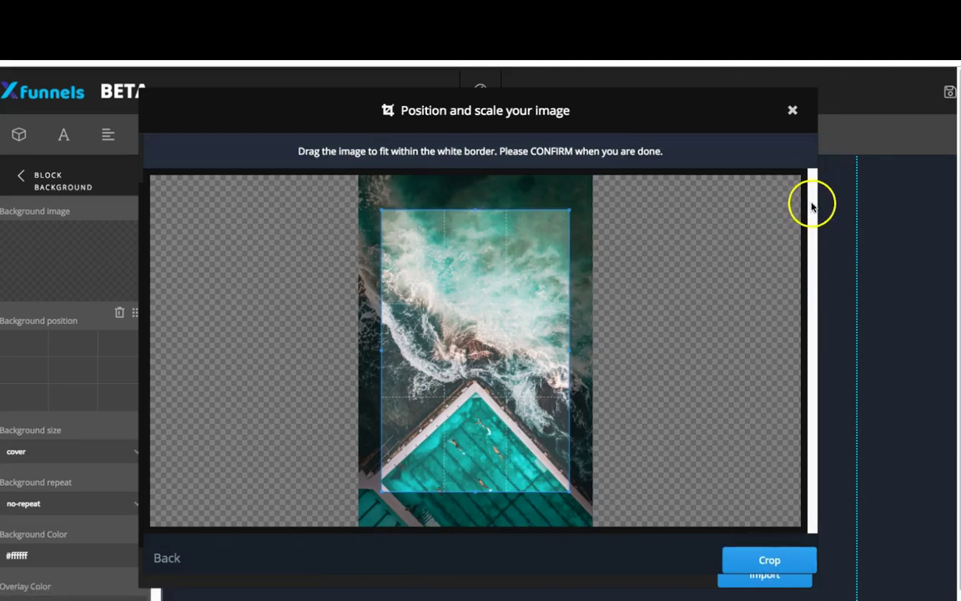
click(792, 113)
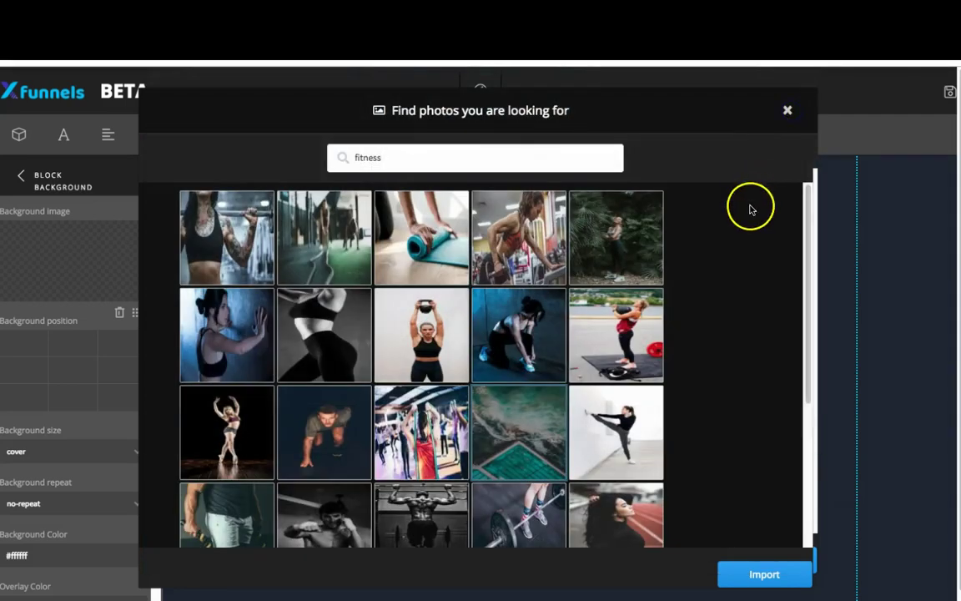
- Import the stock photo of a person in shorts lifting a barbell off a tiled floor
scroll(509, 384, down, 2)
scroll(513, 386, down, 1)
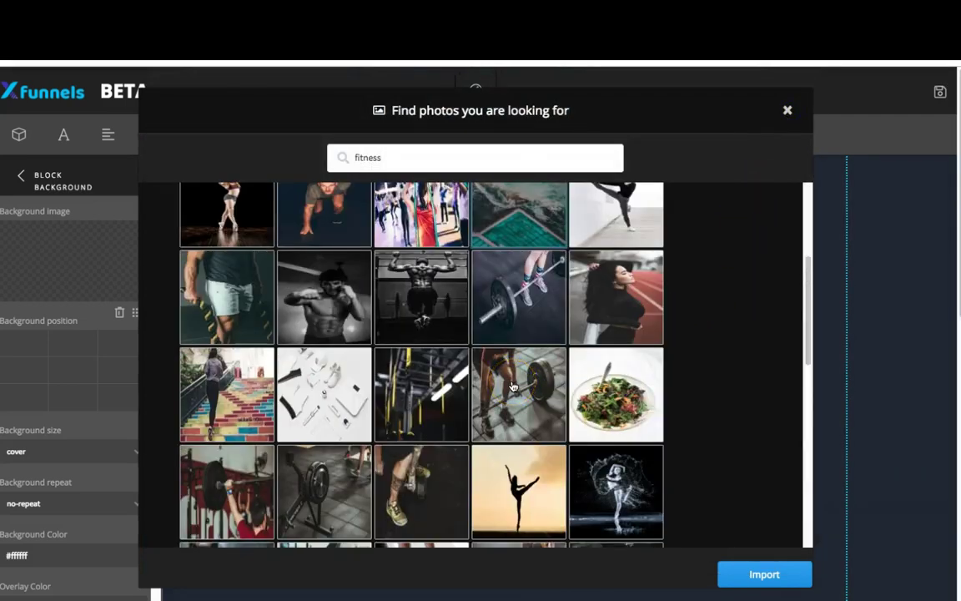
click(529, 396)
click(529, 395)
click(753, 574)
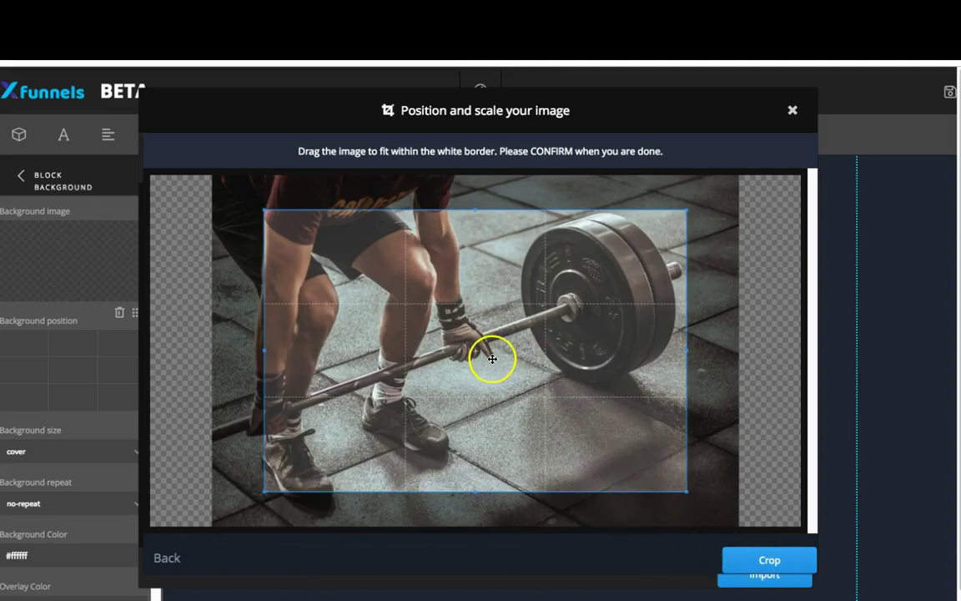
- Crop the barbell photo to its full width and roughly its lower four fifths, and apply it as the block background
drag(457, 322, 452, 364)
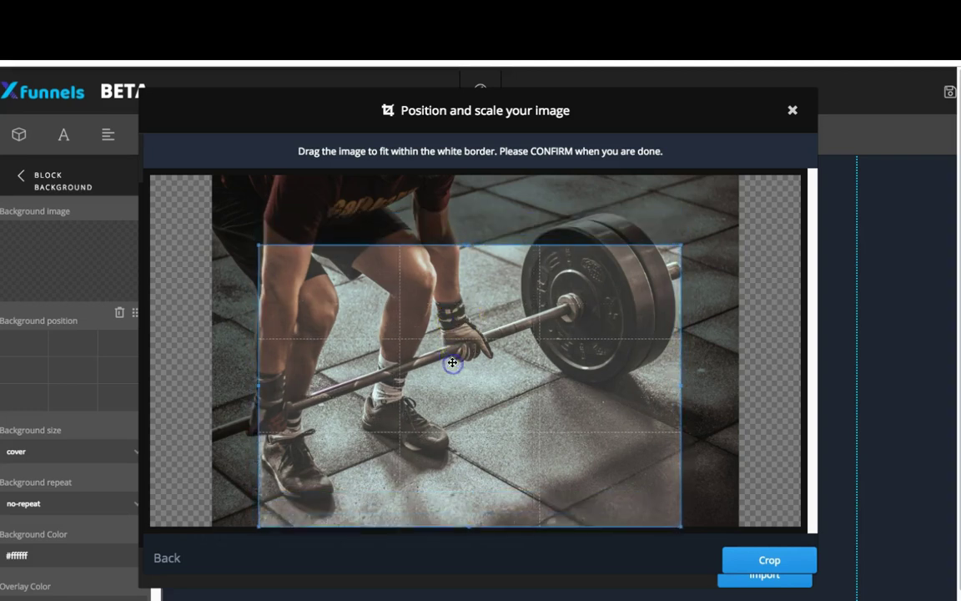
drag(681, 386, 736, 392)
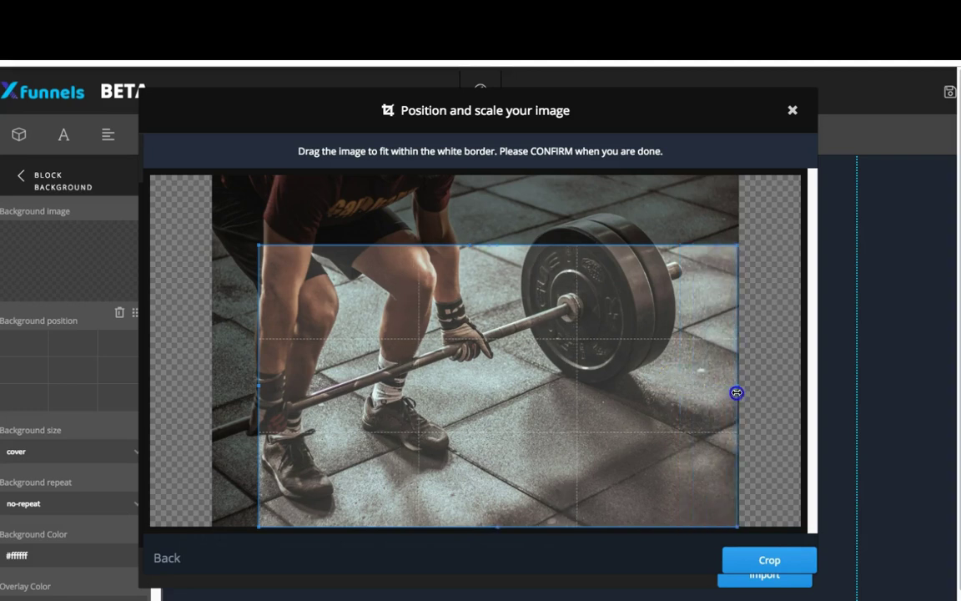
drag(260, 384, 213, 384)
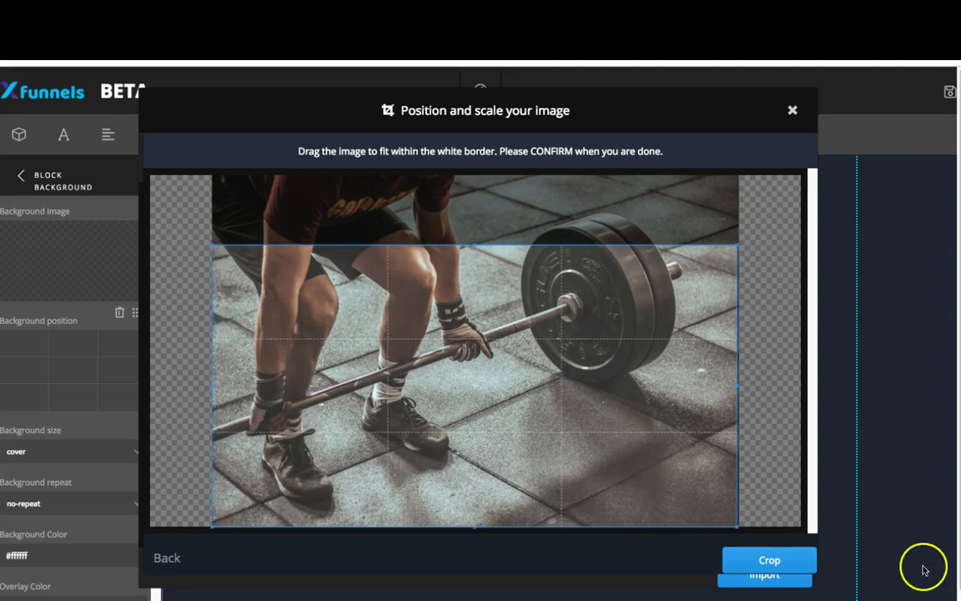
click(772, 563)
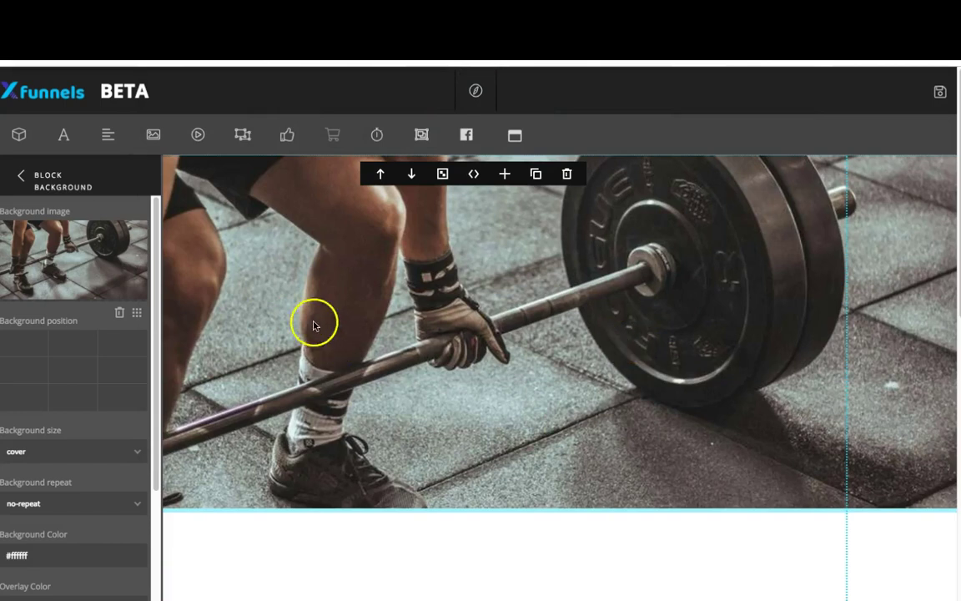
- Set the block's background position to middle left and extend the block slightly downward
click(18, 371)
click(63, 392)
click(54, 393)
click(16, 398)
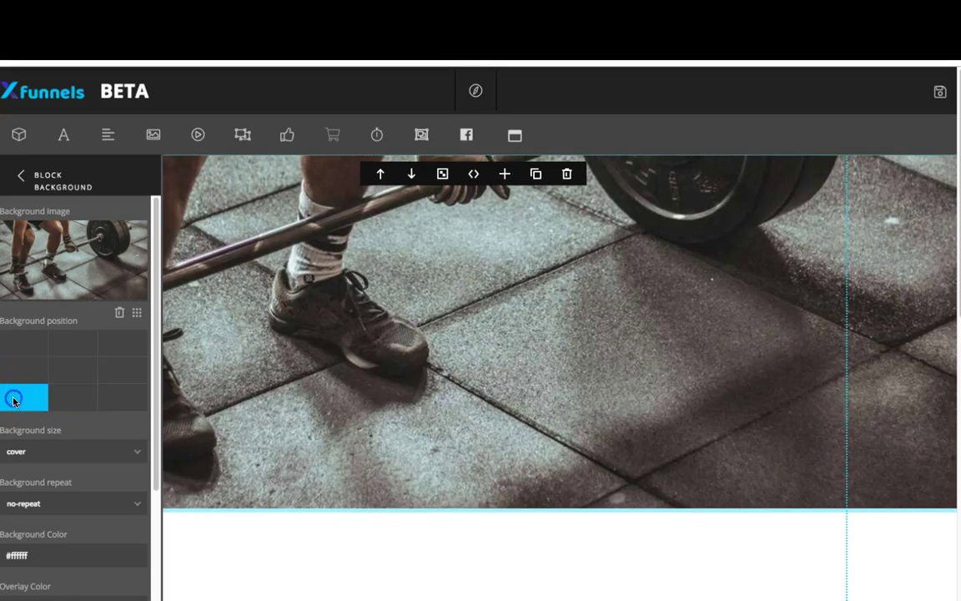
click(15, 378)
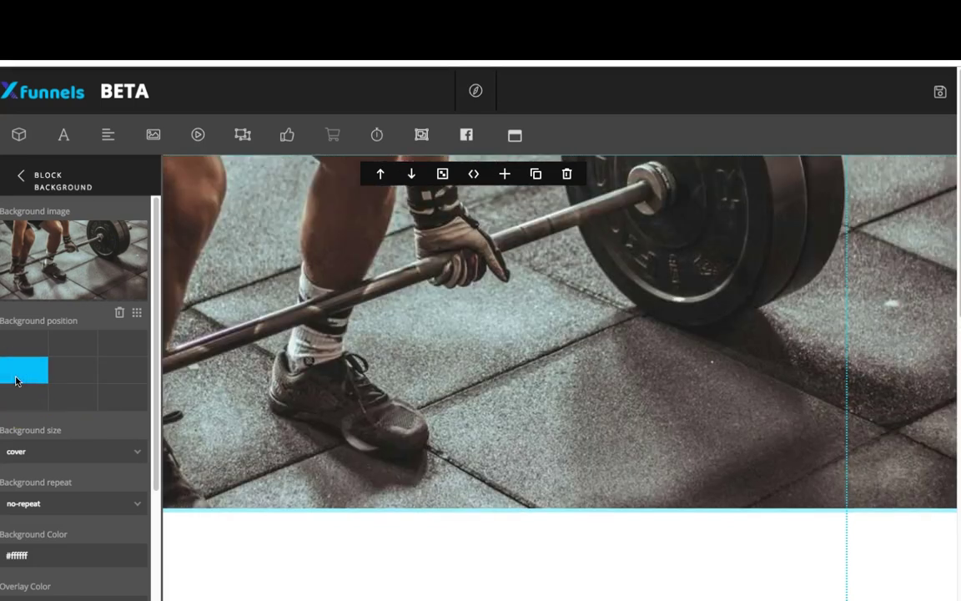
drag(491, 510, 511, 529)
click(449, 525)
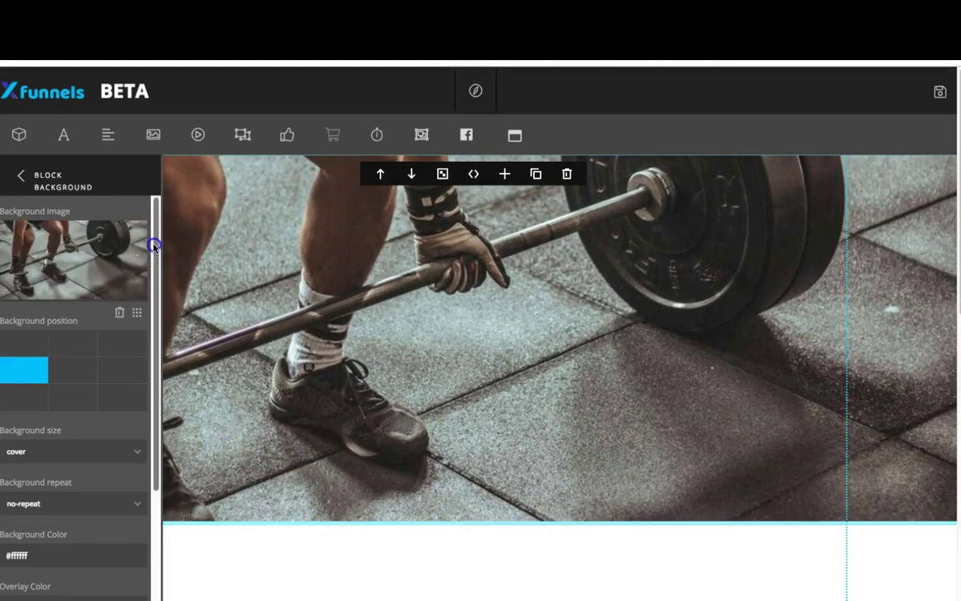
- Set the block background's overlay color to the blue rgb(63, 87, 217)
drag(154, 246, 156, 355)
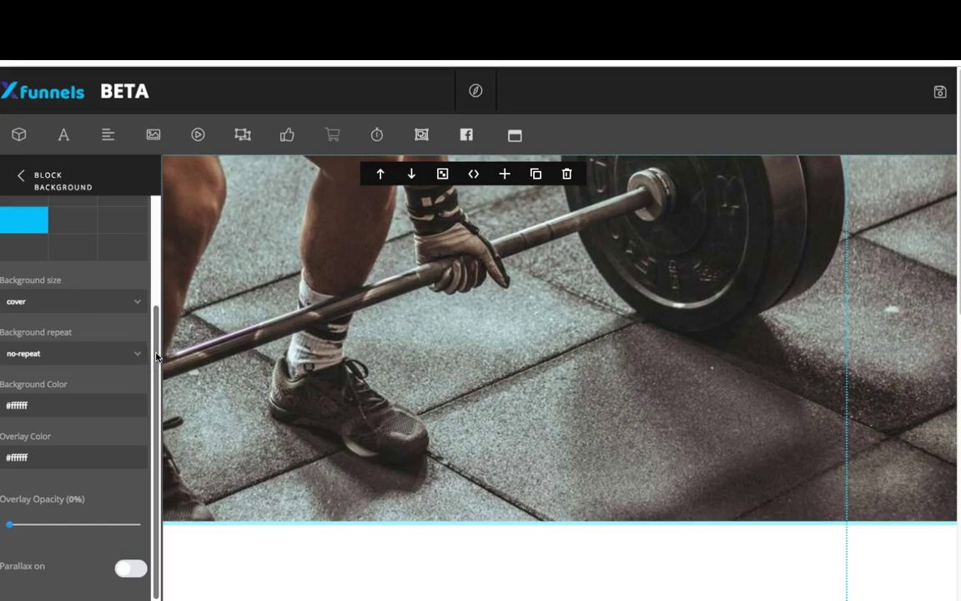
mouse_move(156, 354)
mouse_down()
mouse_move(144, 332)
mouse_move(161, 365)
mouse_move(146, 413)
mouse_move(166, 354)
mouse_move(155, 357)
mouse_up()
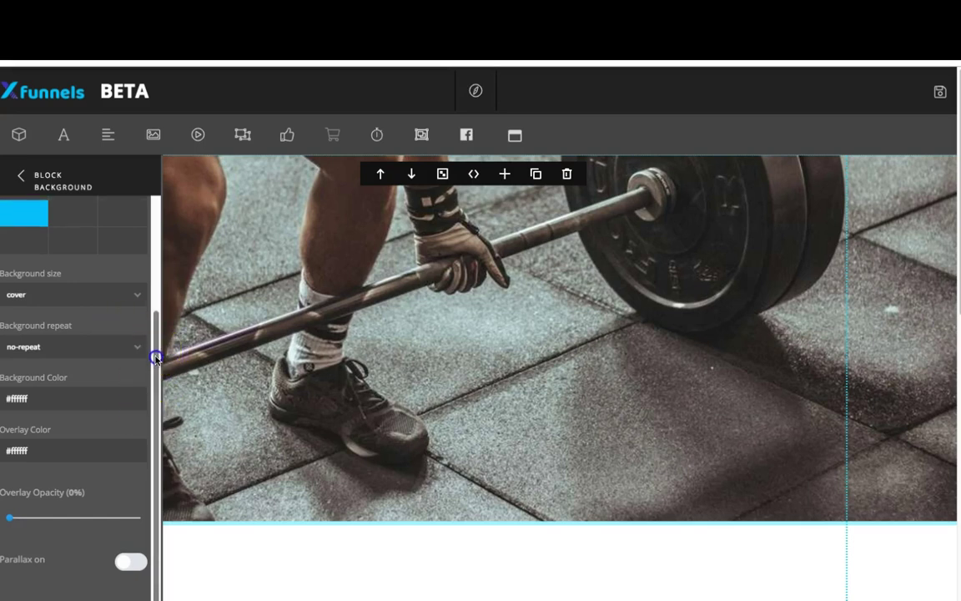
click(48, 451)
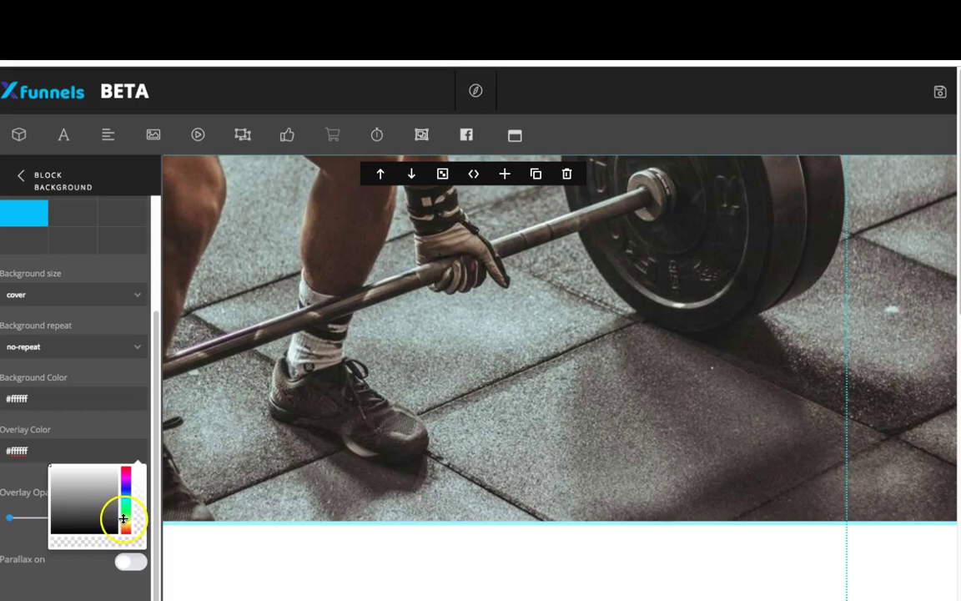
click(125, 483)
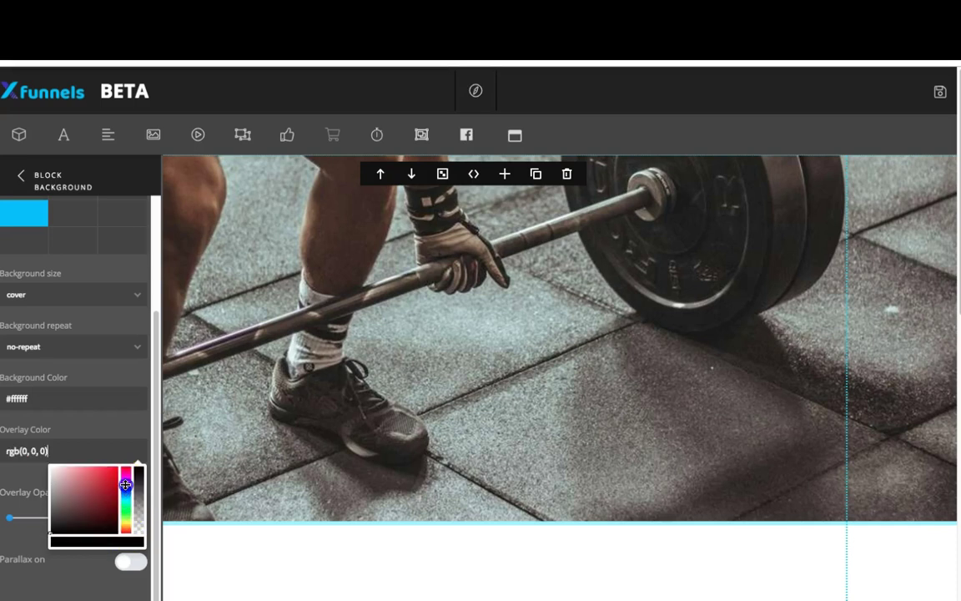
click(97, 498)
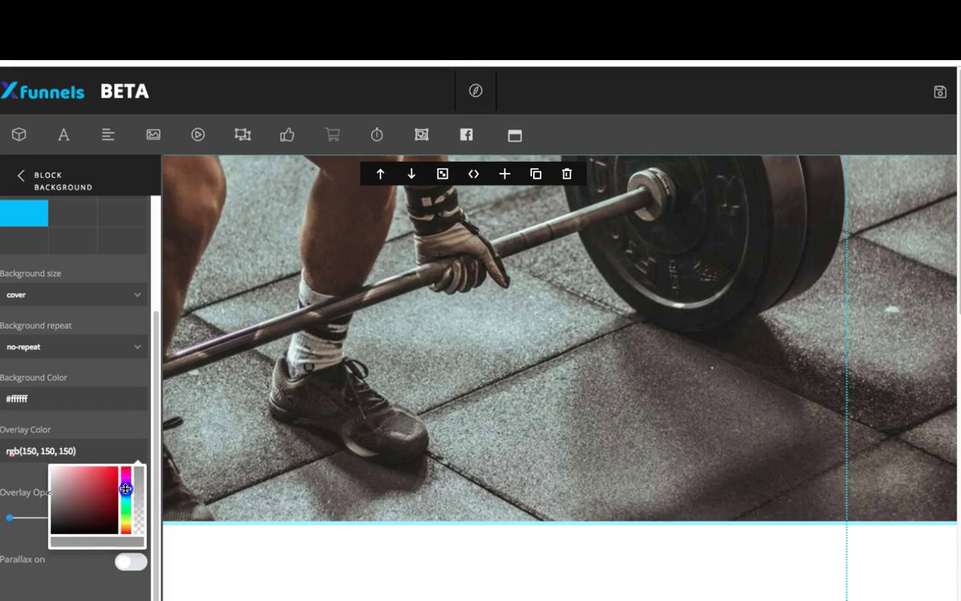
click(93, 489)
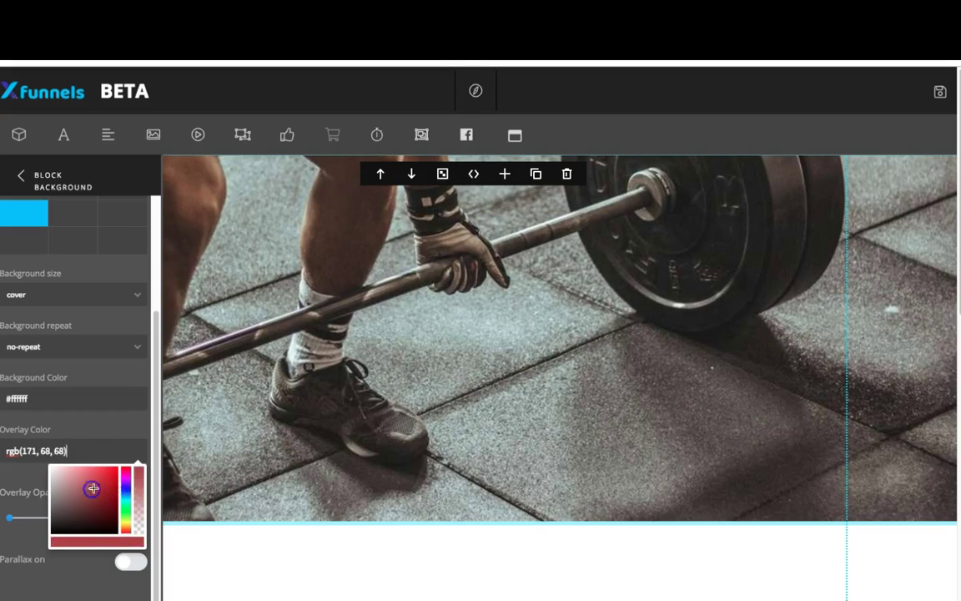
click(127, 490)
click(98, 476)
click(99, 476)
click(18, 540)
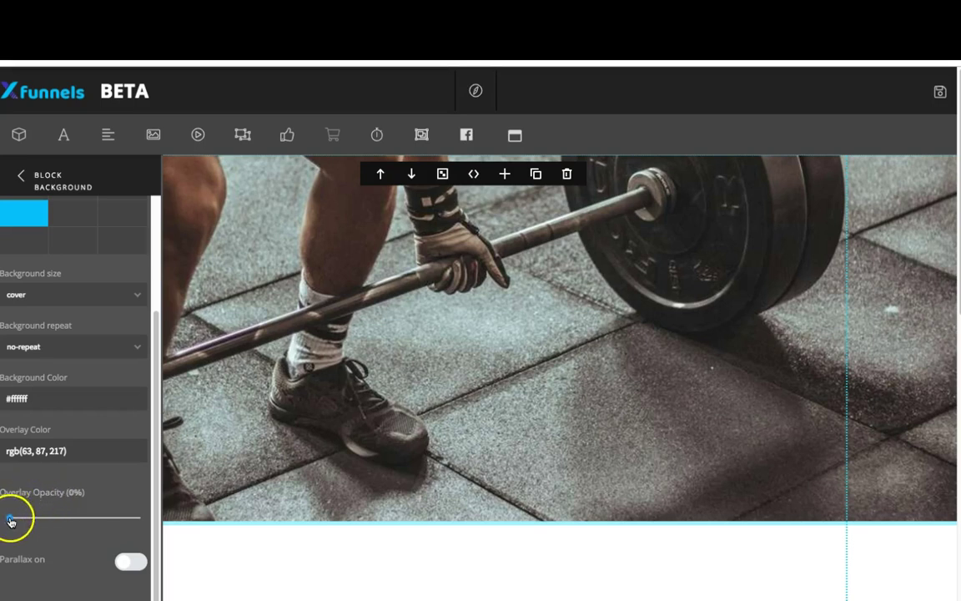
- Set the overlay opacity to 47%, turn on parallax for the block background, and close the background settings
drag(12, 521, 97, 529)
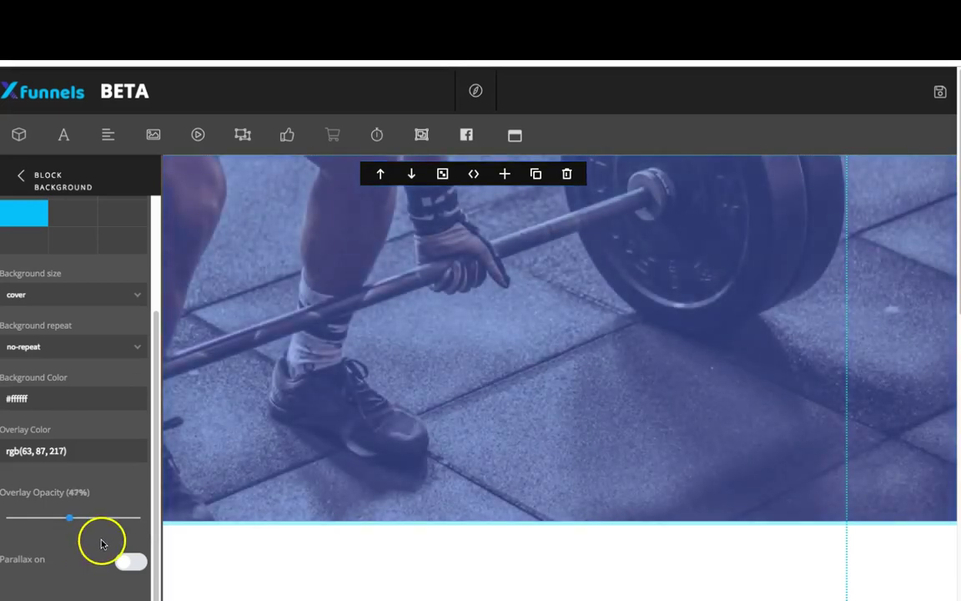
click(133, 567)
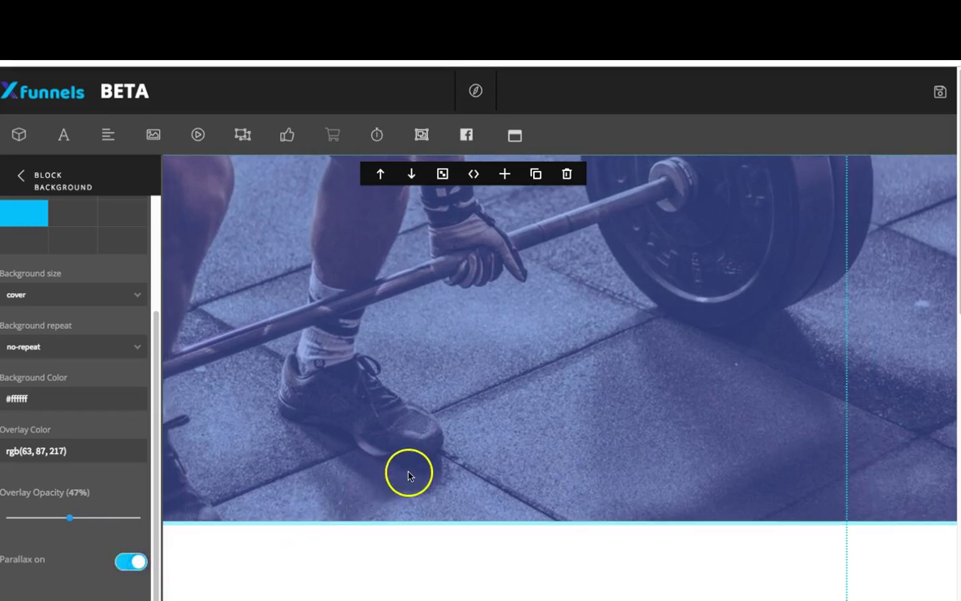
scroll(445, 467, down, 4)
scroll(444, 467, up, 4)
scroll(444, 467, down, 3)
scroll(445, 467, up, 3)
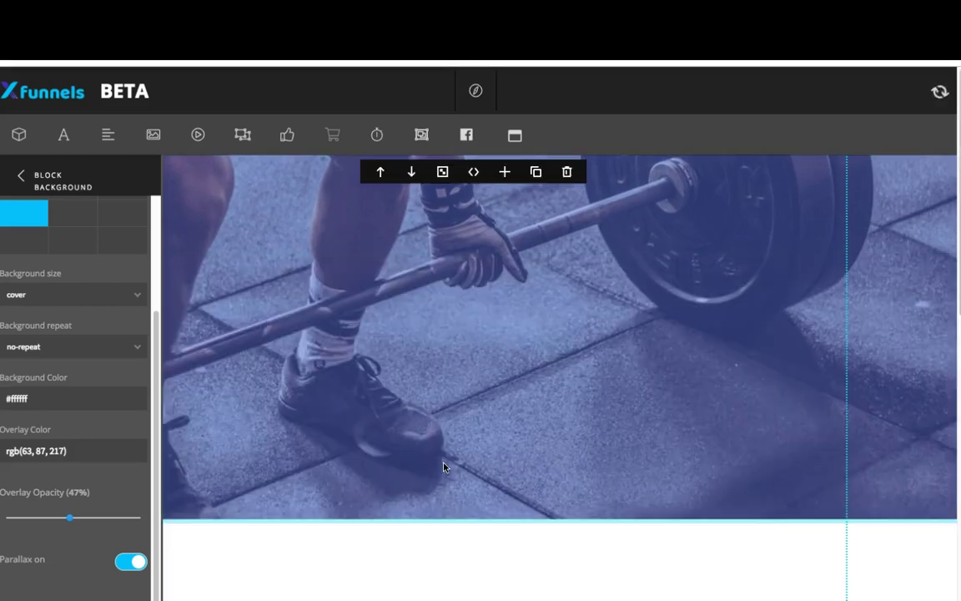
scroll(443, 467, down, 3)
scroll(443, 467, up, 3)
drag(435, 463, 419, 445)
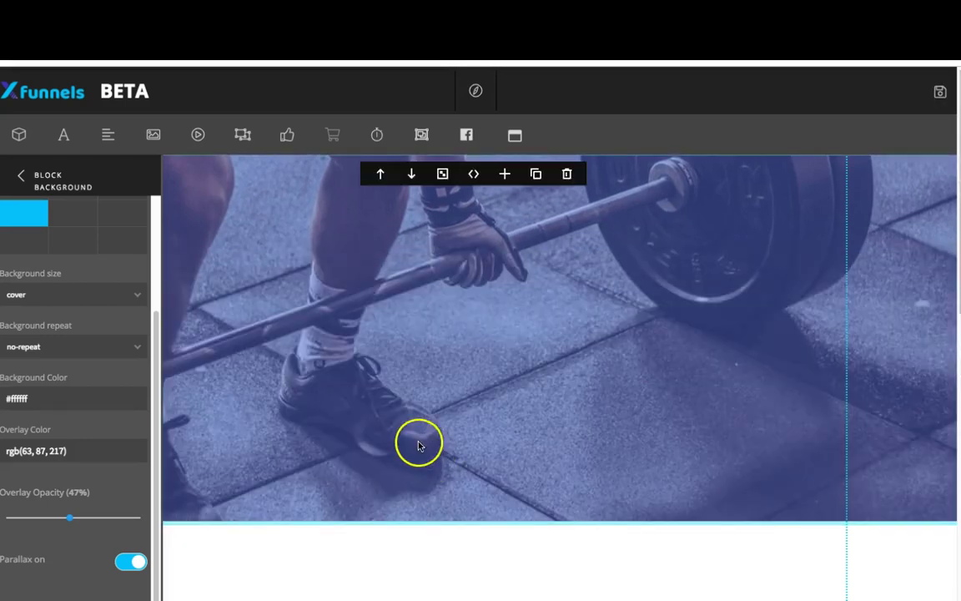
click(22, 177)
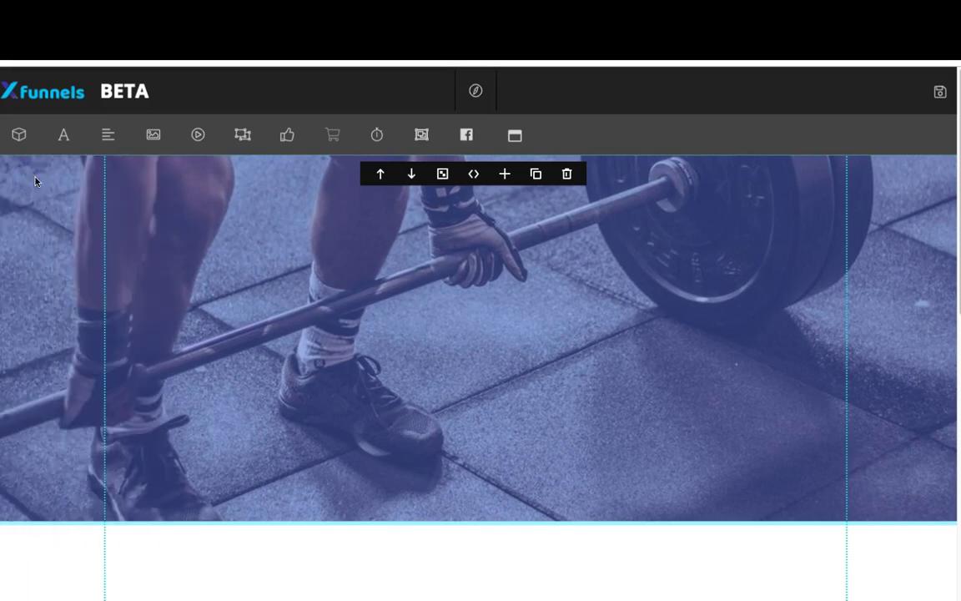
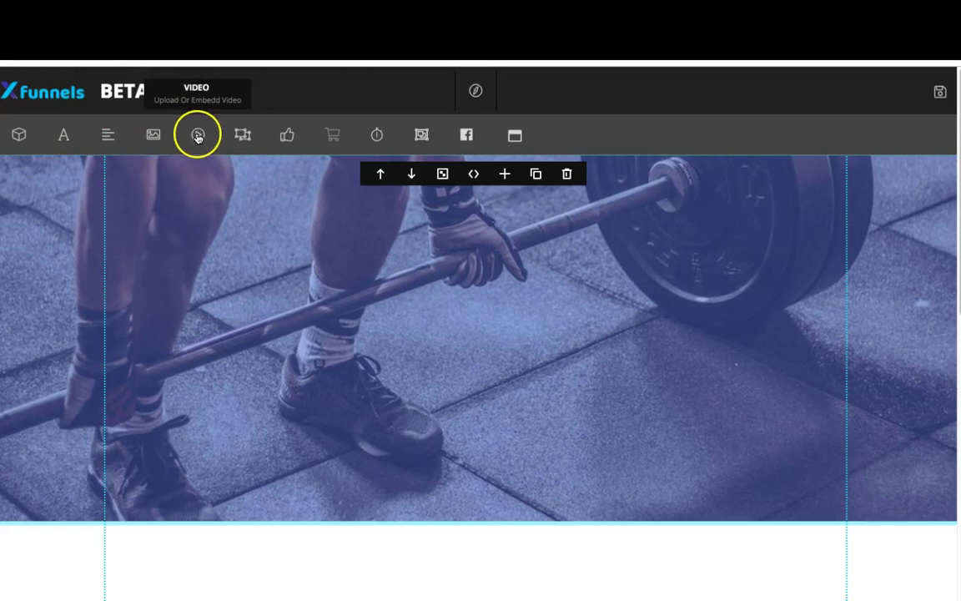
- Add a video to the first block, enlarge it, and place it in the block's right half inside the content guide
click(198, 136)
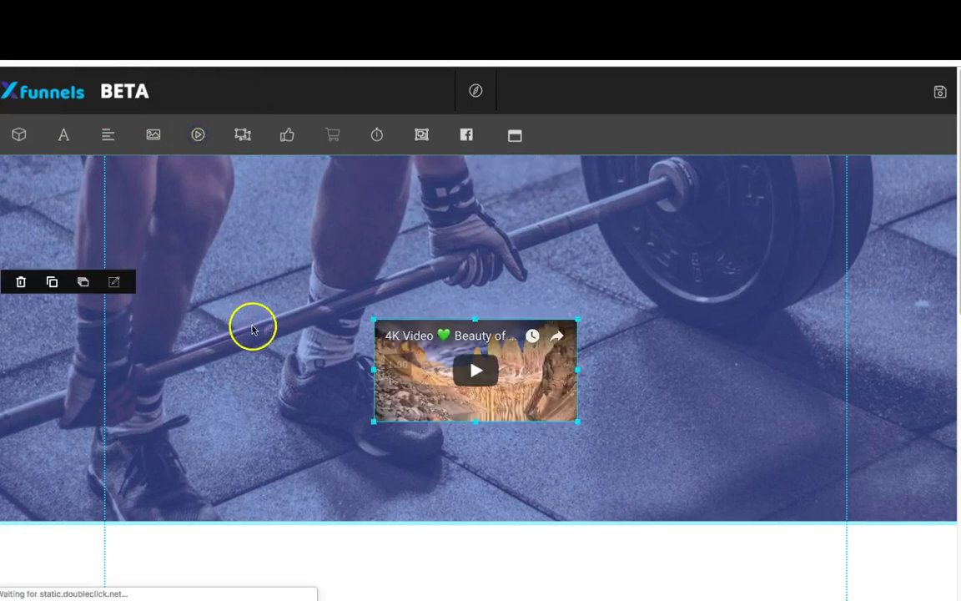
drag(435, 380, 629, 285)
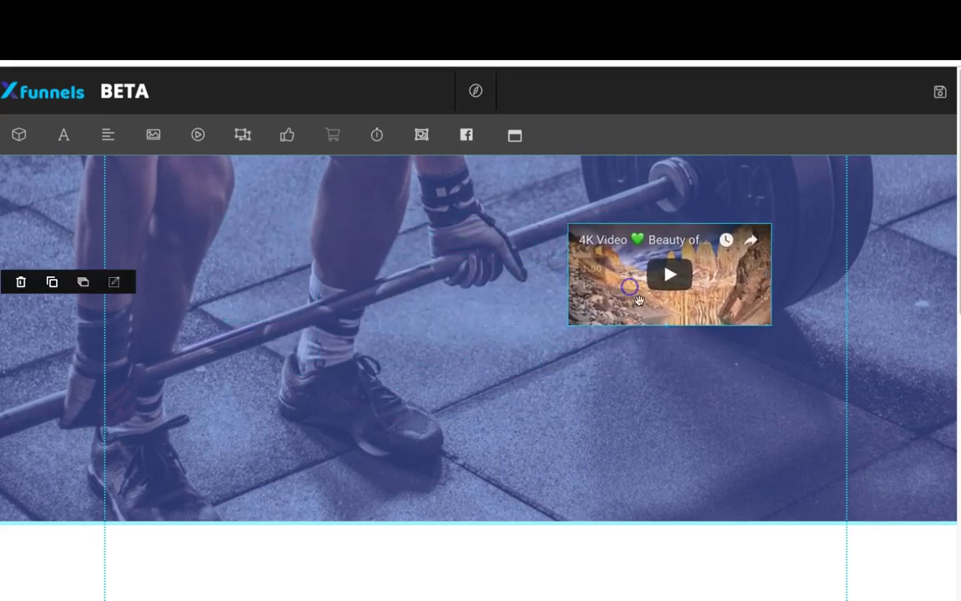
drag(568, 326, 433, 451)
drag(483, 337, 528, 337)
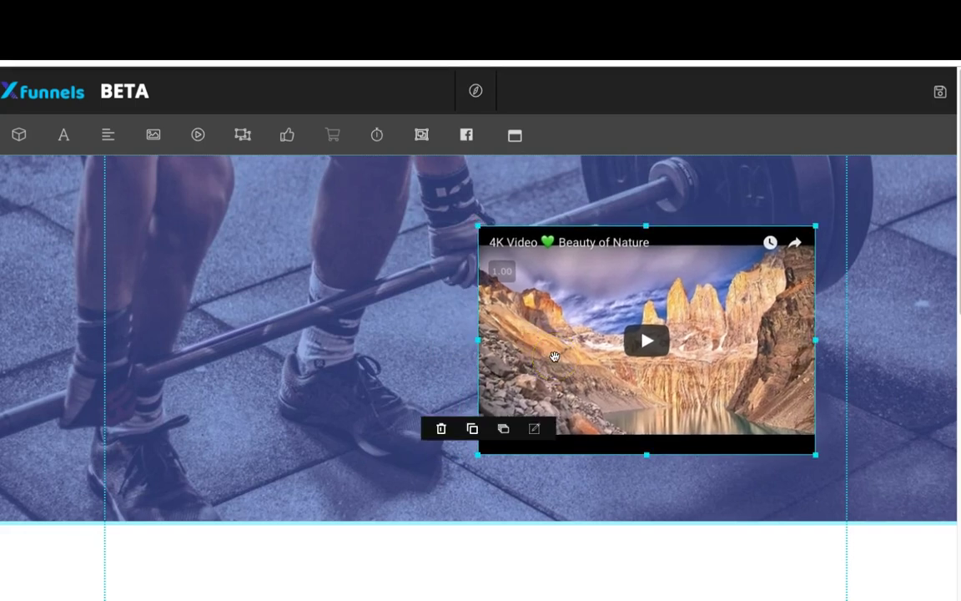
click(561, 348)
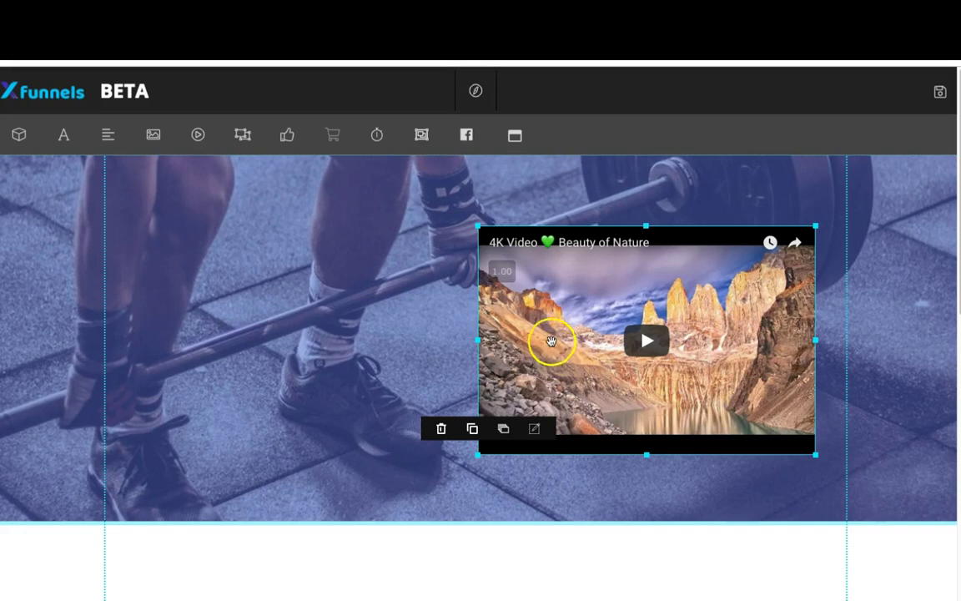
- Open the video's settings, apply an update with its YouTube embed URL, and close the settings
click(565, 350)
click(537, 430)
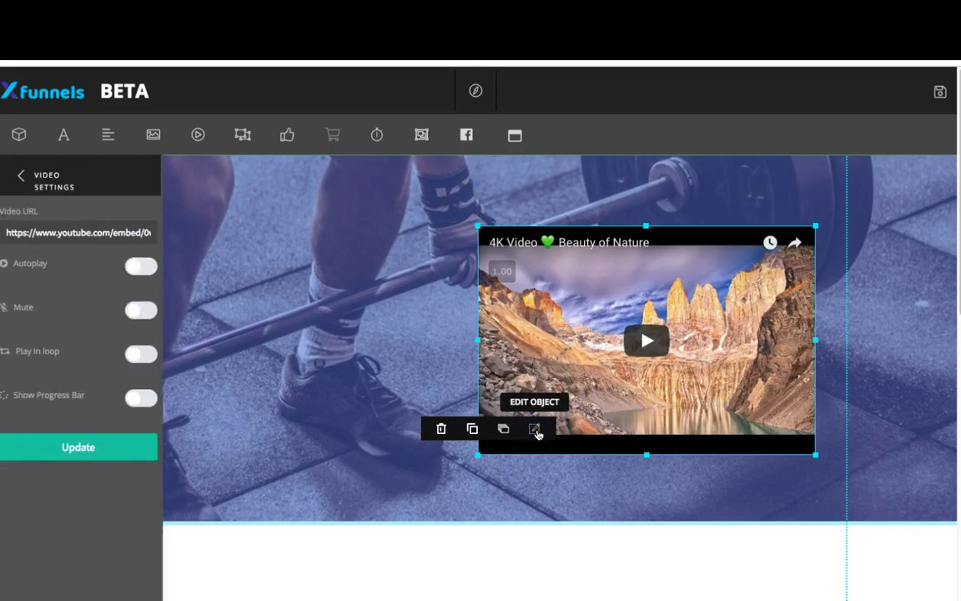
click(87, 232)
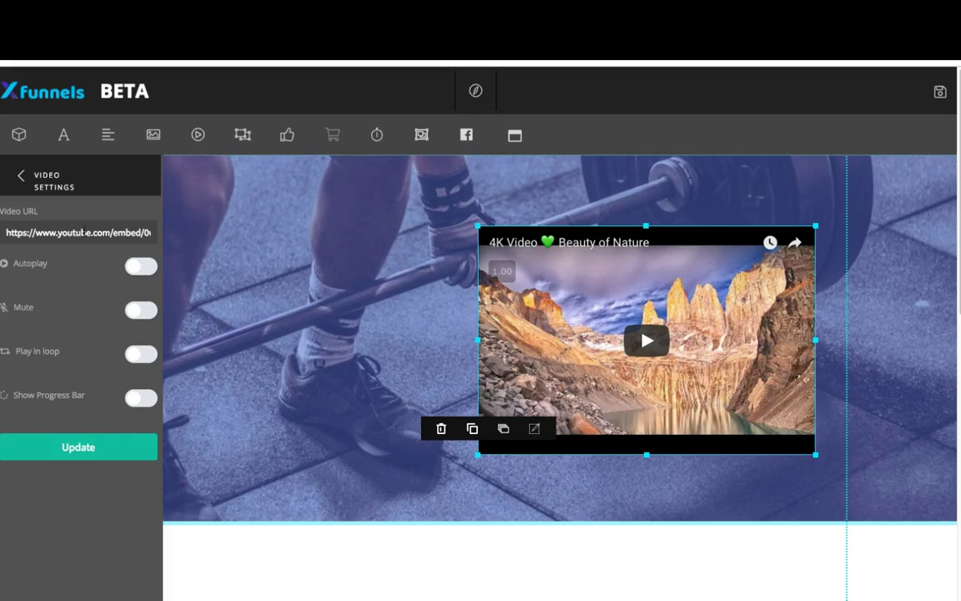
click(98, 451)
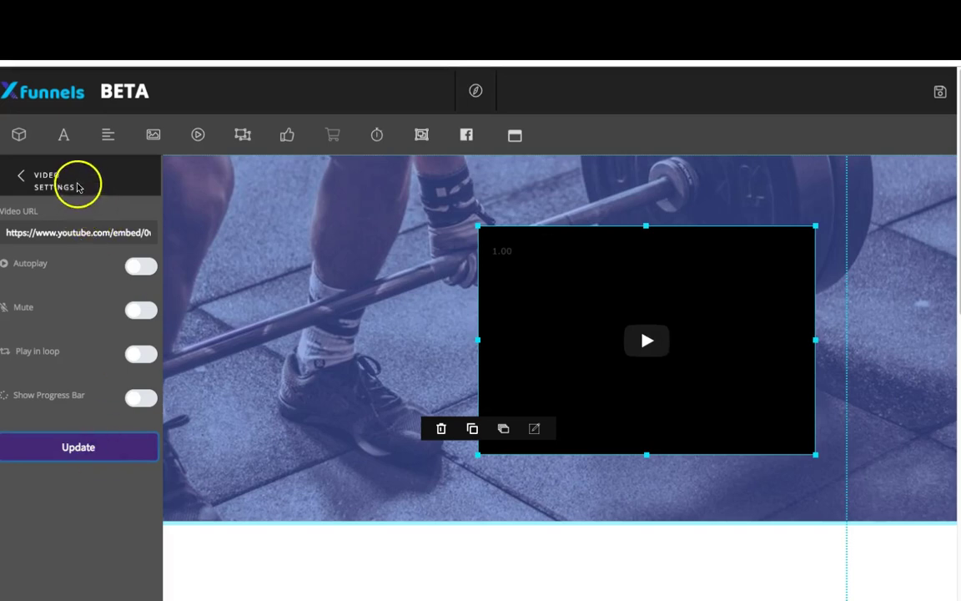
click(23, 178)
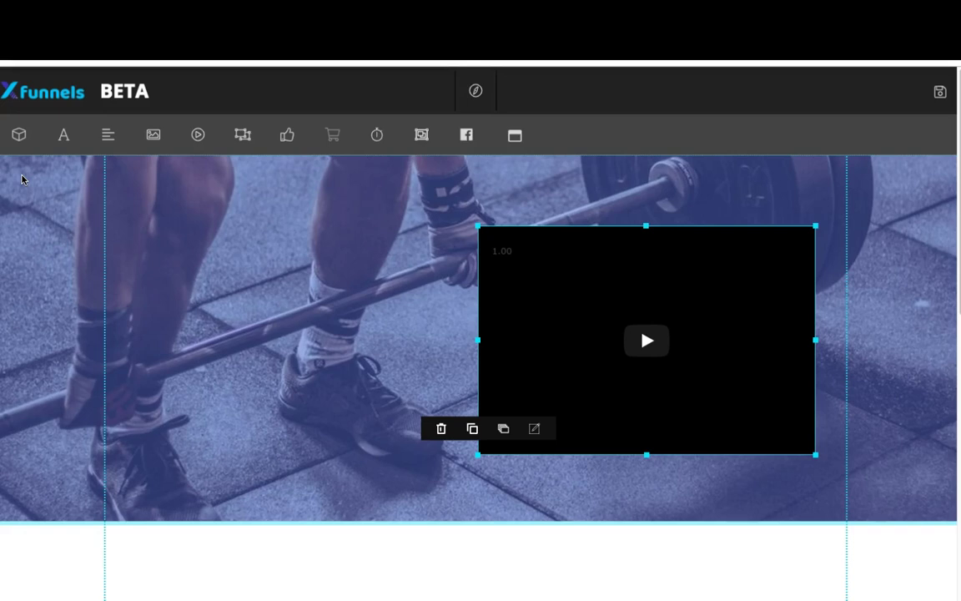
- Add a custom HTML form element, place it in the block's left half, and open its code for editing
click(516, 137)
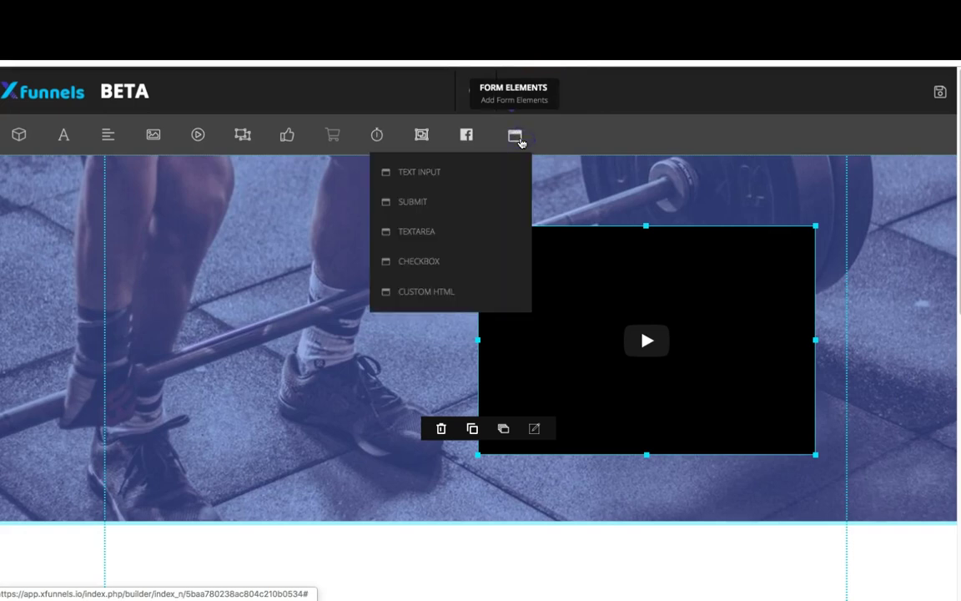
click(431, 294)
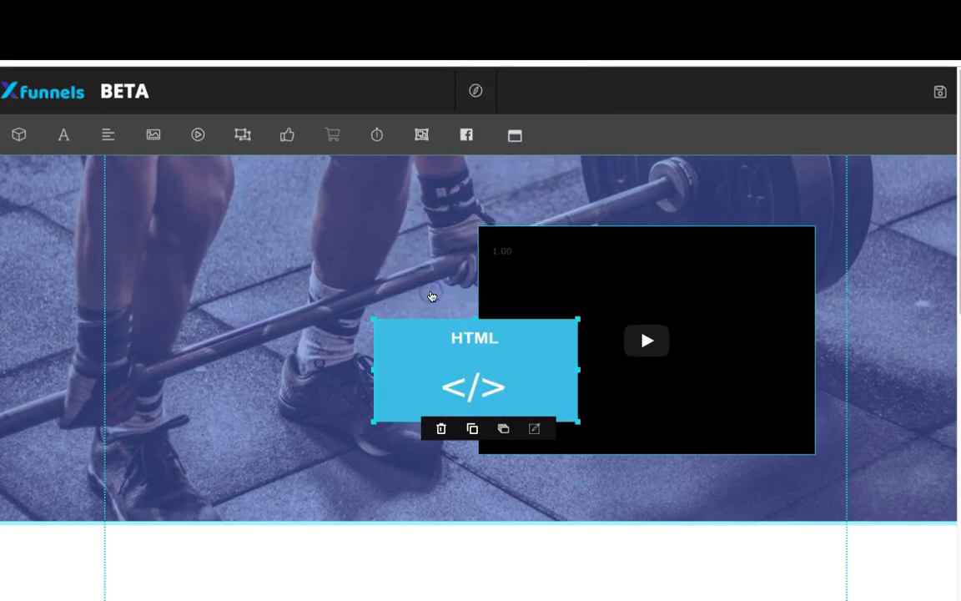
drag(485, 360, 294, 319)
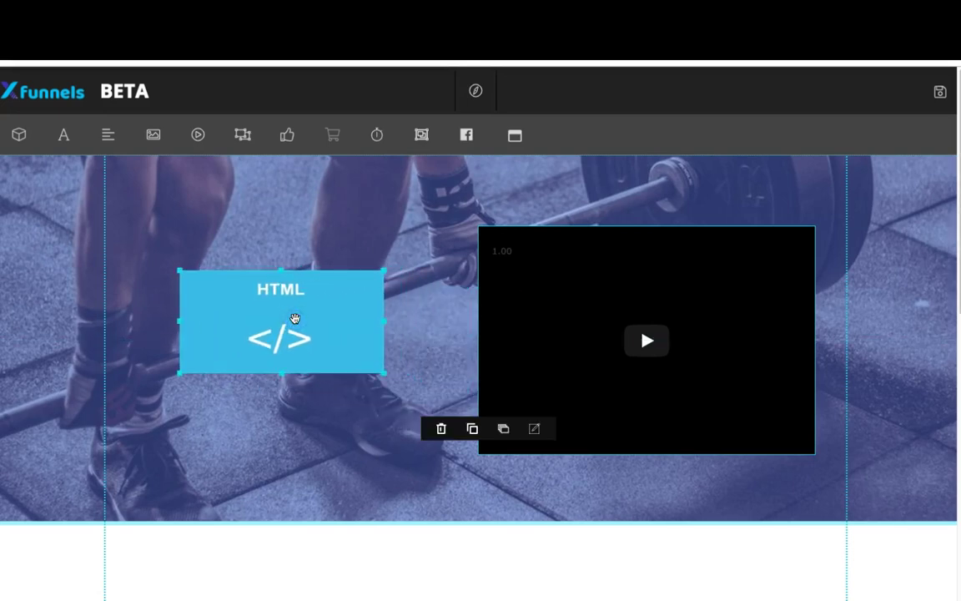
click(535, 429)
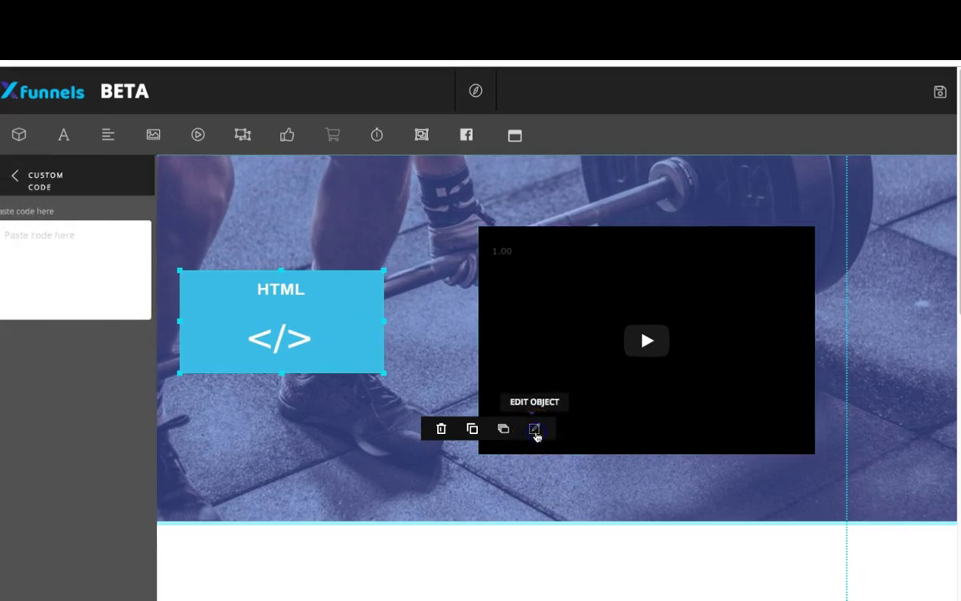
click(82, 246)
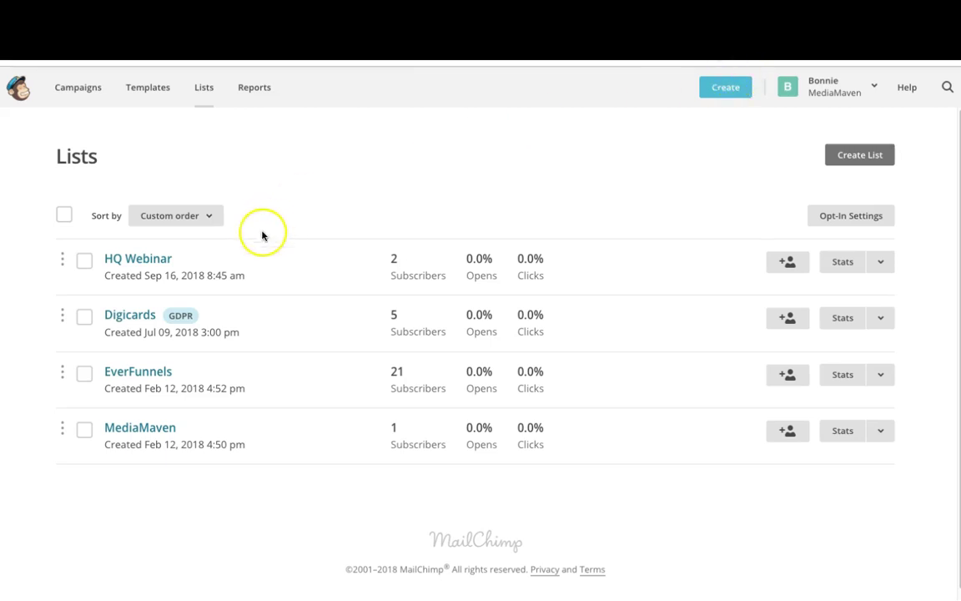
- Switch to MailChimp and open the embedded signup forms of the HQ Webinar list
click(161, 261)
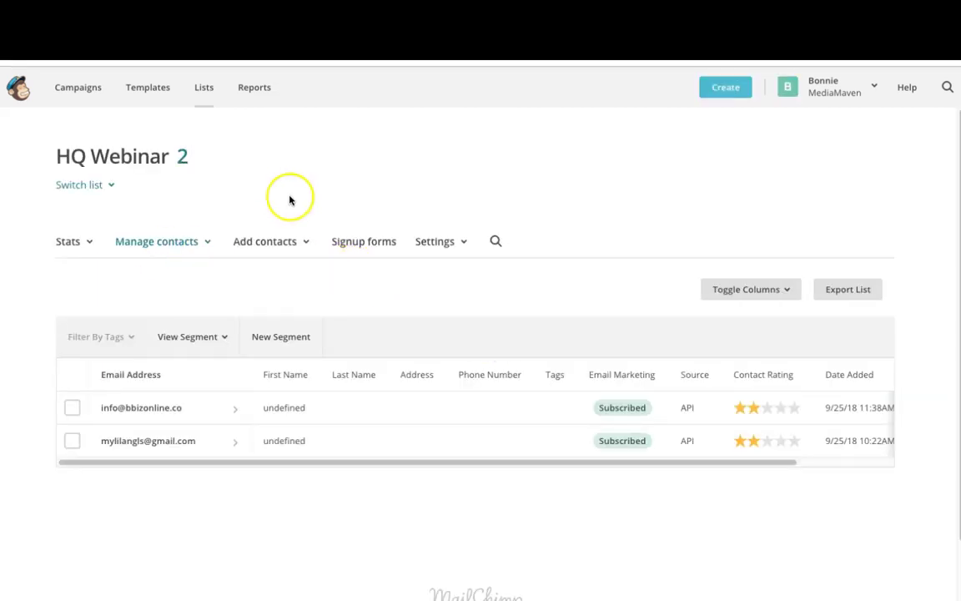
click(354, 244)
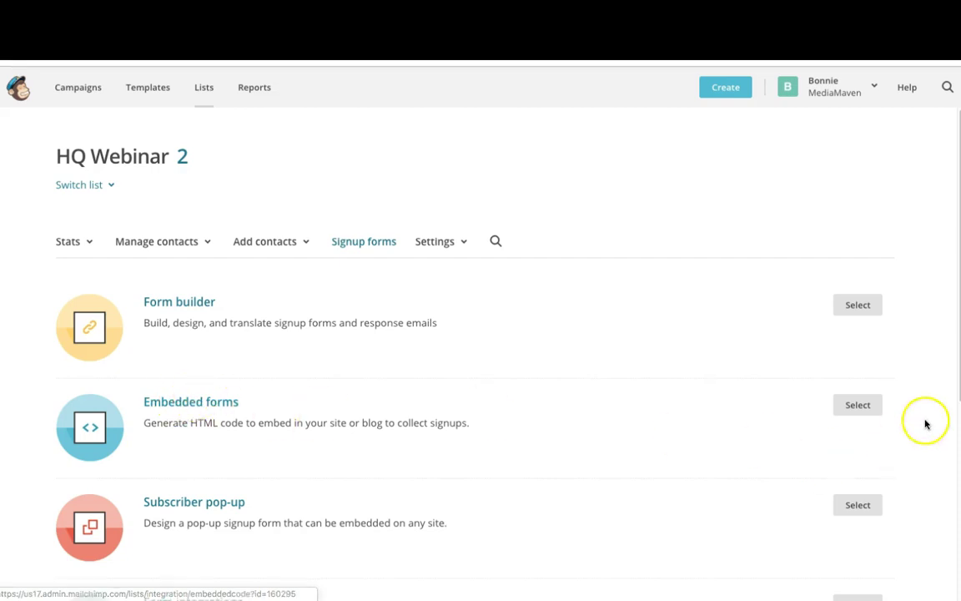
click(862, 406)
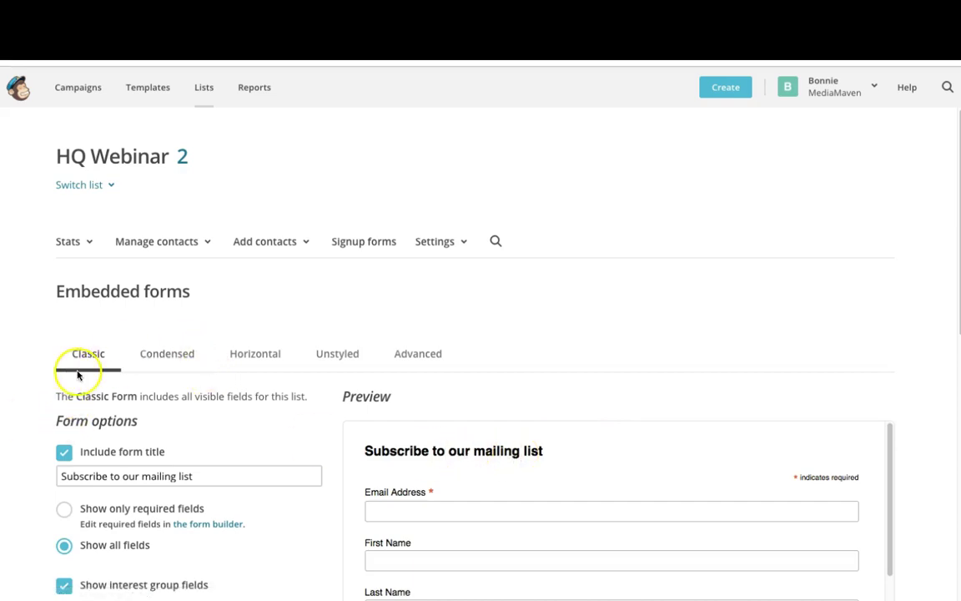
- Disable all JavaScript for the Classic signup form and copy its embed code
scroll(298, 417, down, 3)
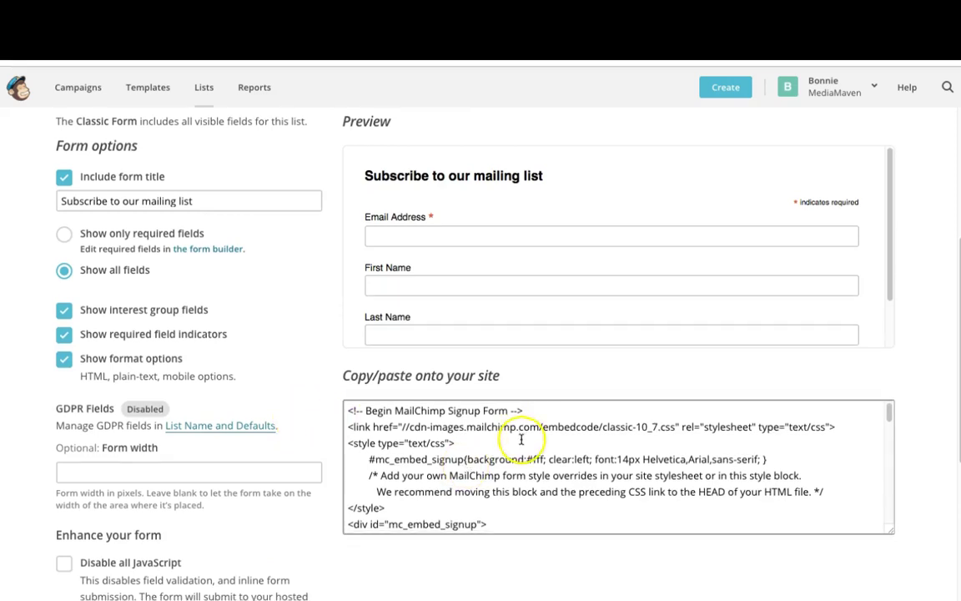
click(538, 505)
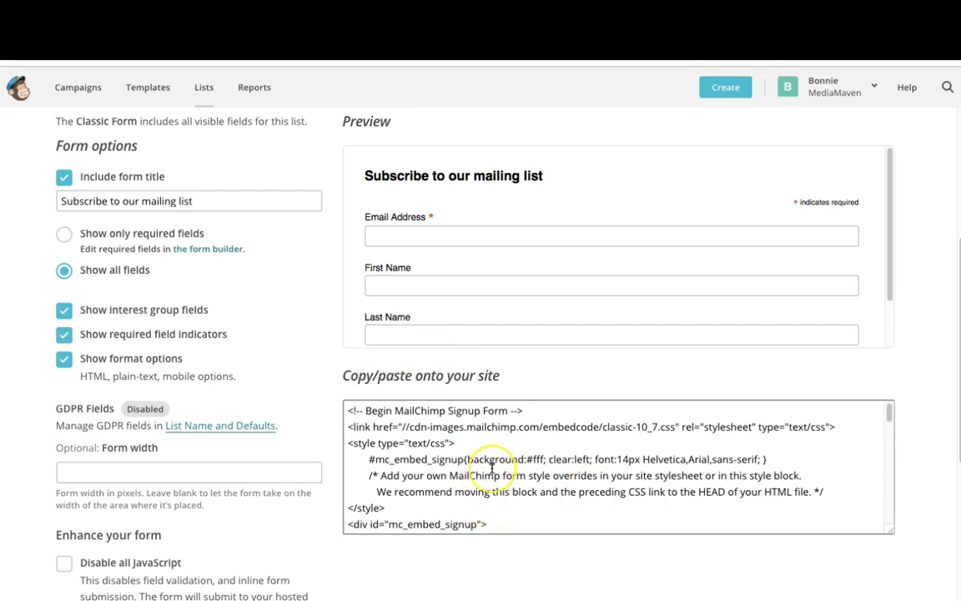
scroll(579, 339, down, 2)
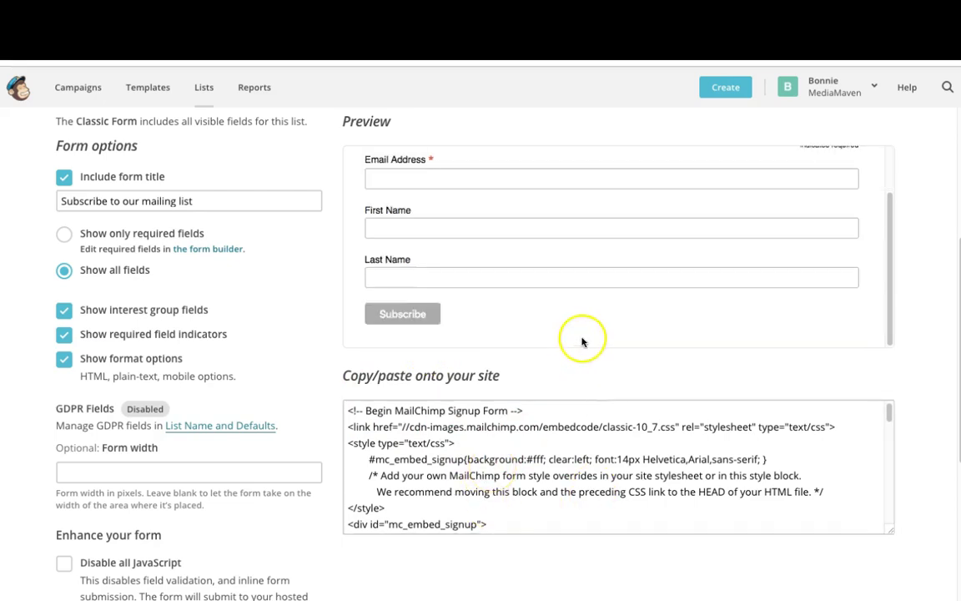
scroll(202, 528, down, 1)
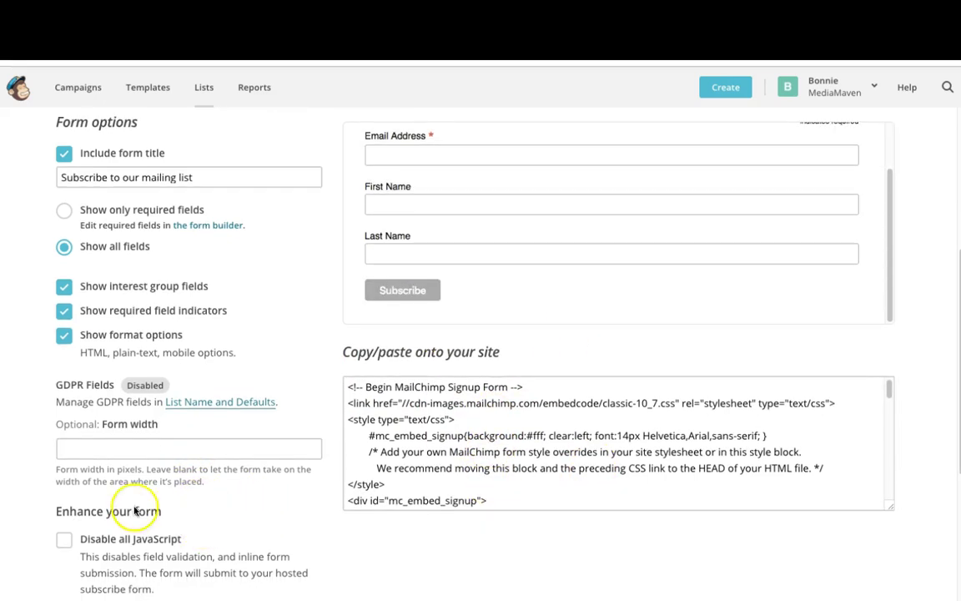
click(64, 539)
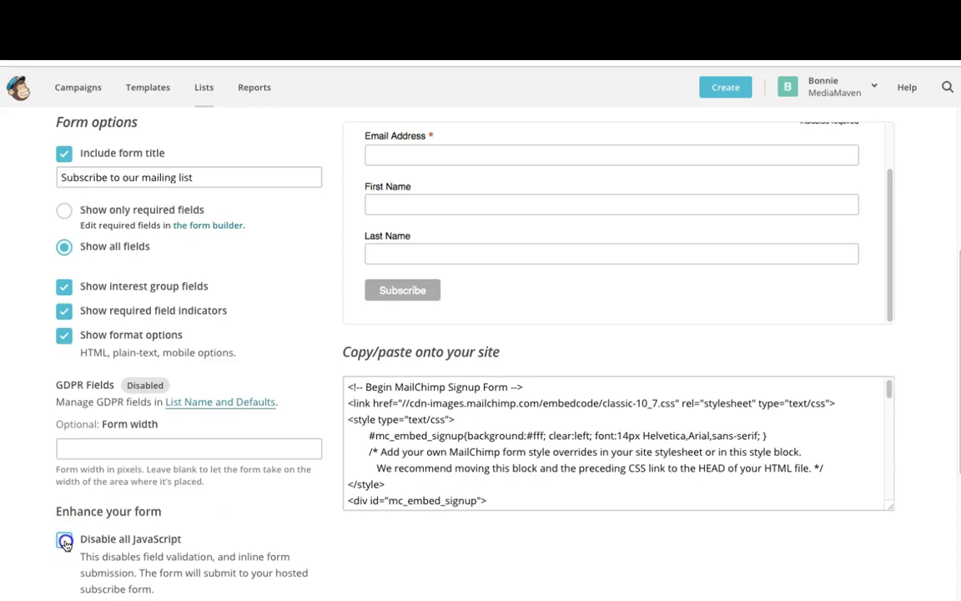
click(554, 474)
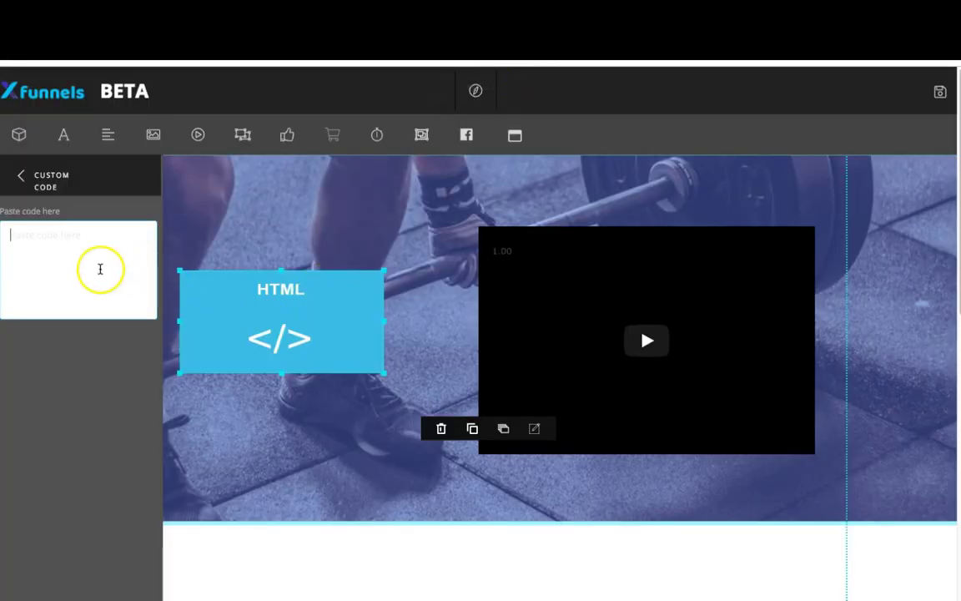
- Switch back to XFunnels, paste the MailChimp signup form code into the custom HTML element, and close its settings
click(87, 263)
key(ctrl+v)
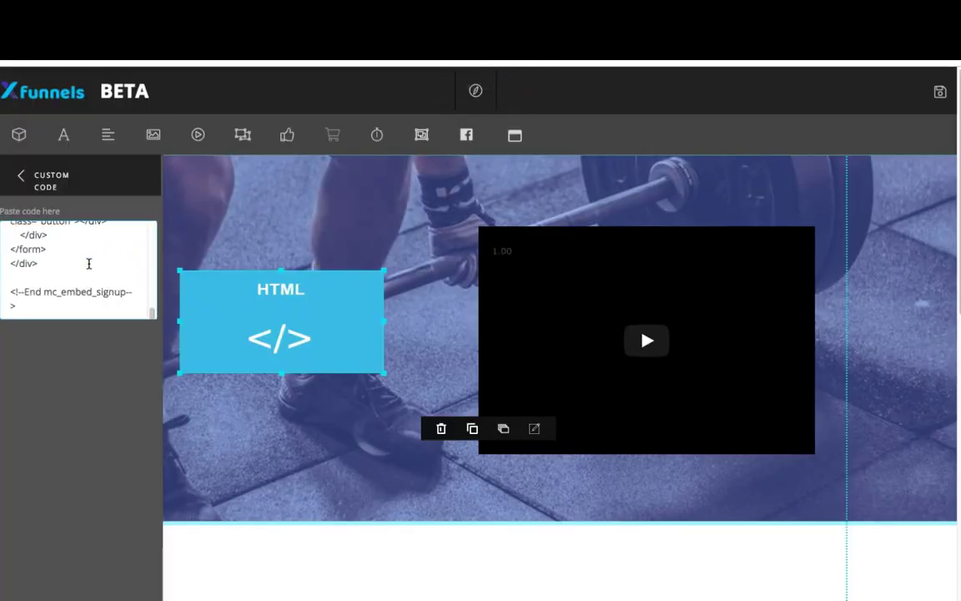
click(19, 177)
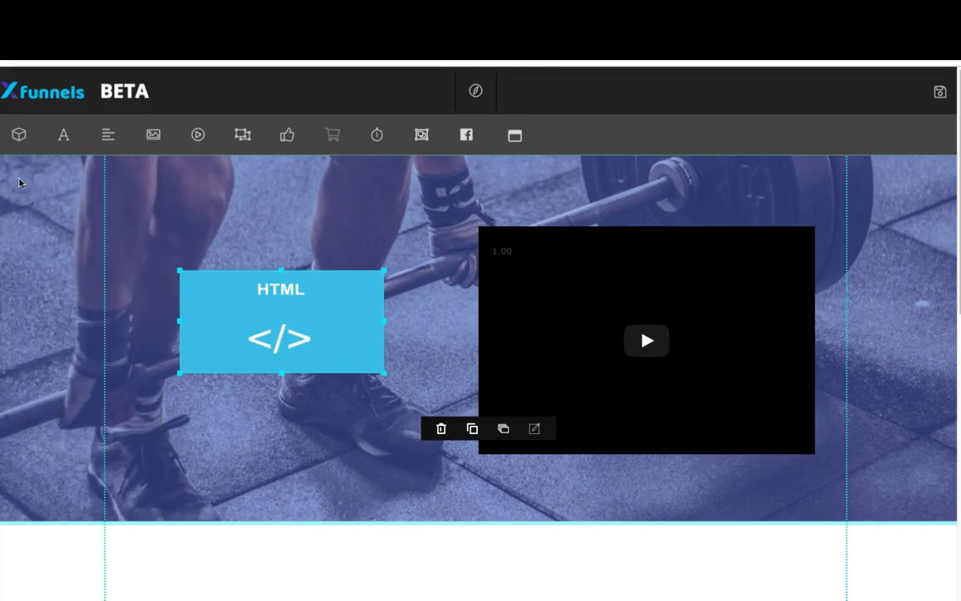
click(24, 181)
- Save the page, preview it to check the embedded signup form, and return to the builder
click(939, 92)
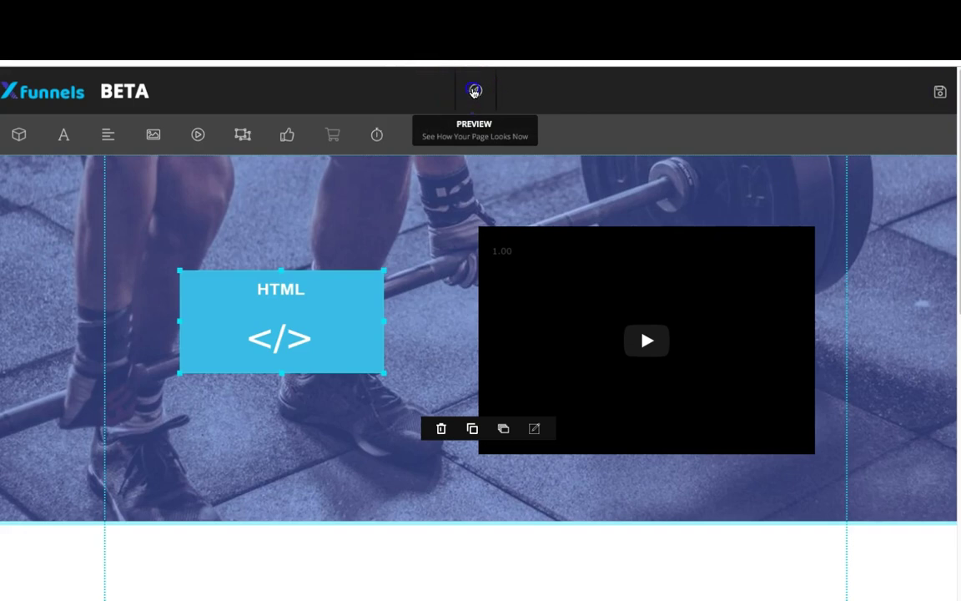
click(474, 92)
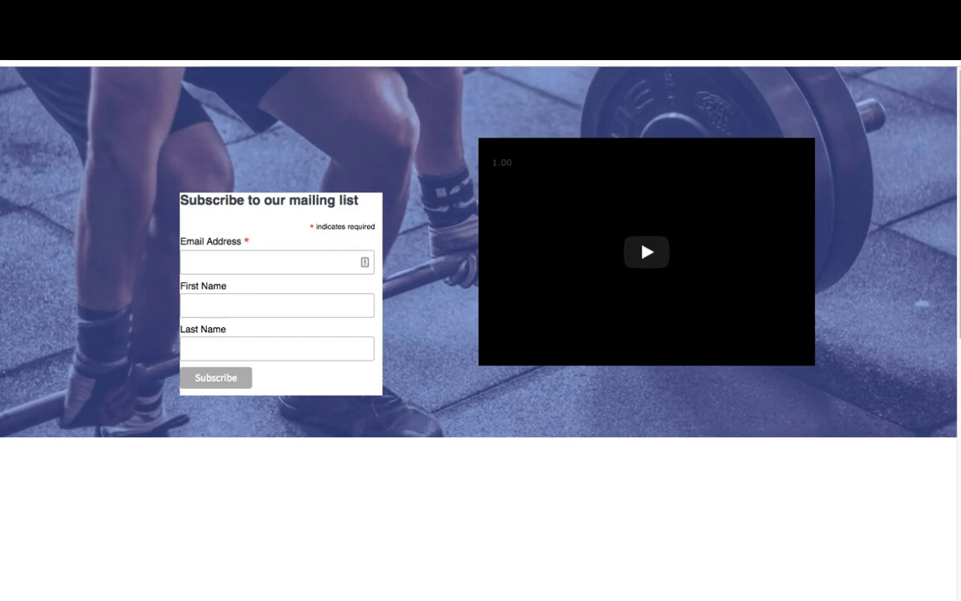
click(476, 90)
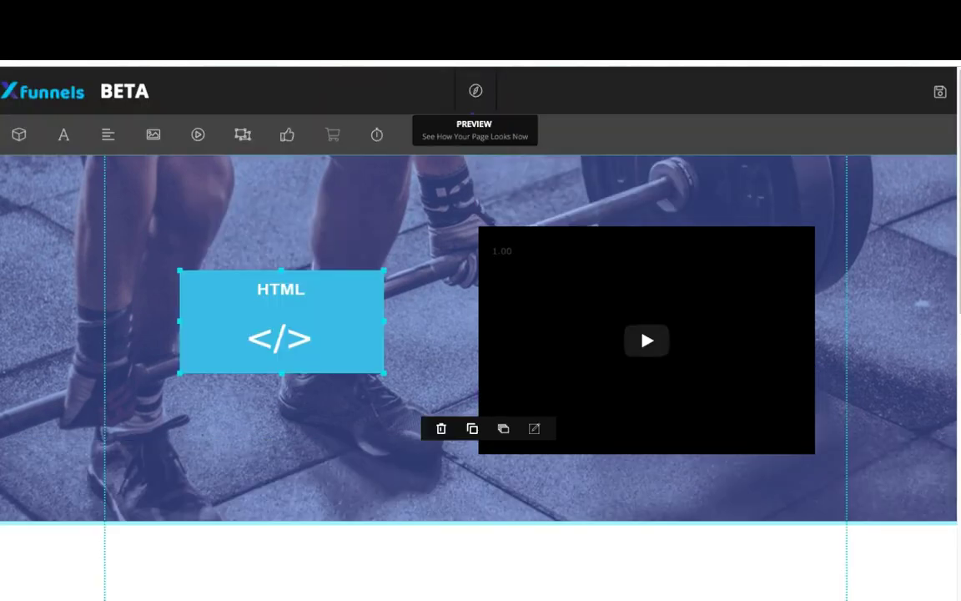
- Delete the custom HTML element and place a text input in the block's left half instead
click(282, 311)
click(288, 292)
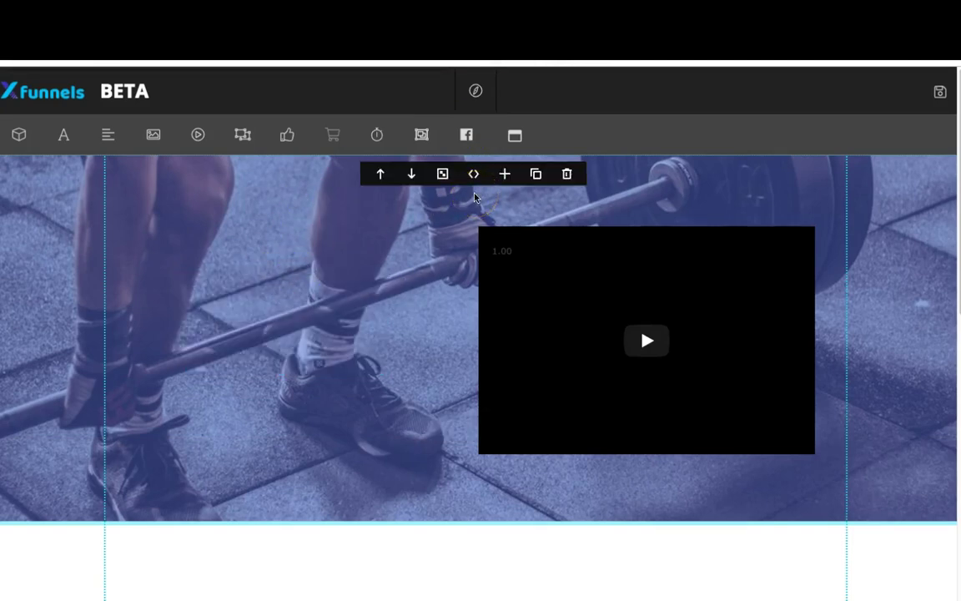
click(514, 137)
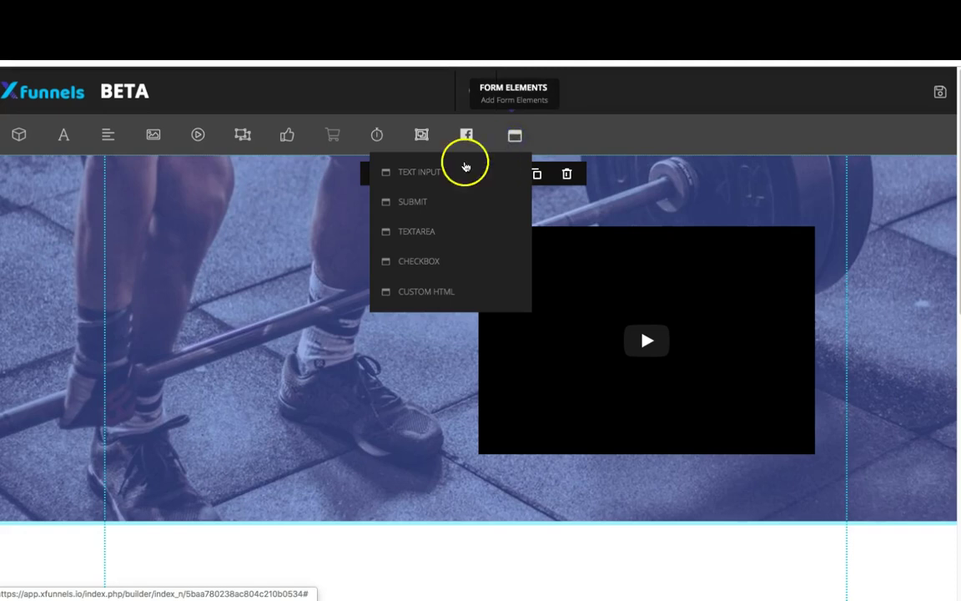
click(436, 173)
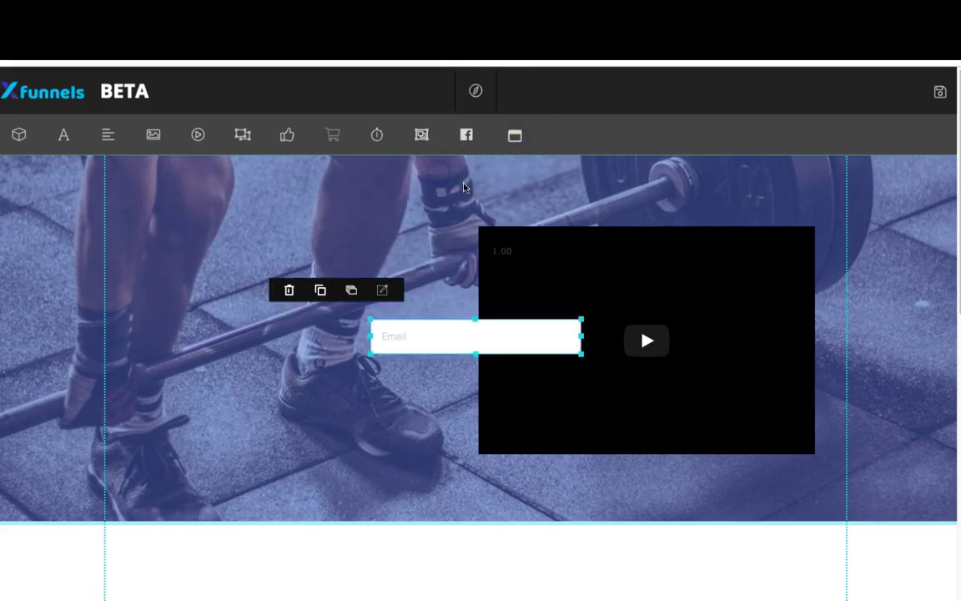
drag(472, 335, 288, 261)
- Add a second text input below the first and a Submit button beneath it, aligned with both fields
click(514, 137)
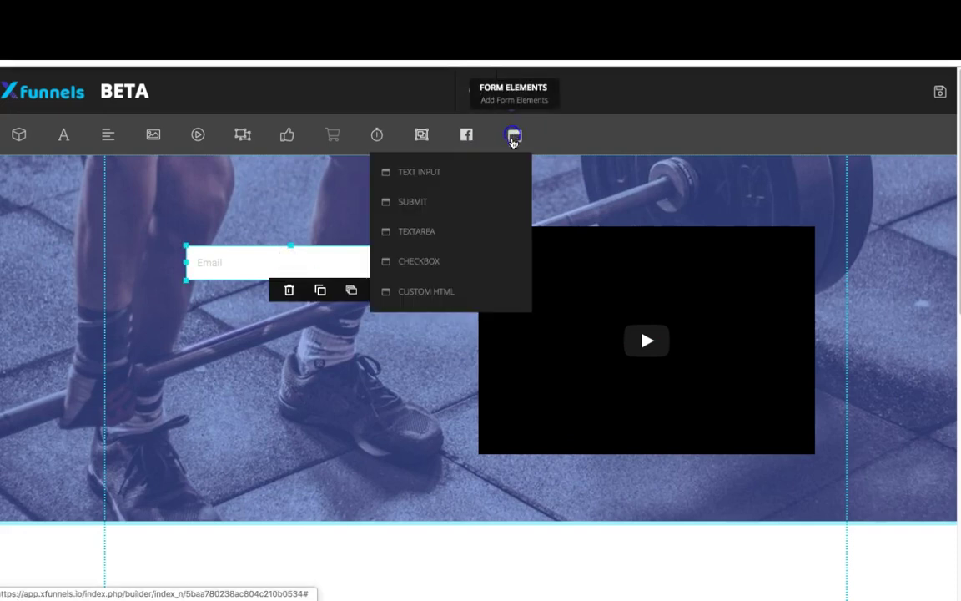
drag(465, 167, 300, 339)
click(515, 135)
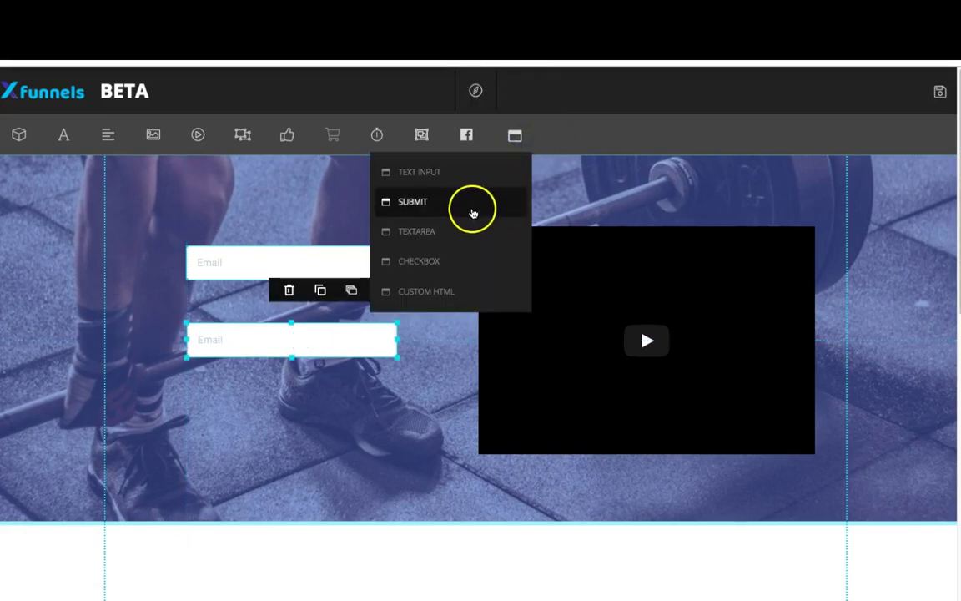
click(410, 207)
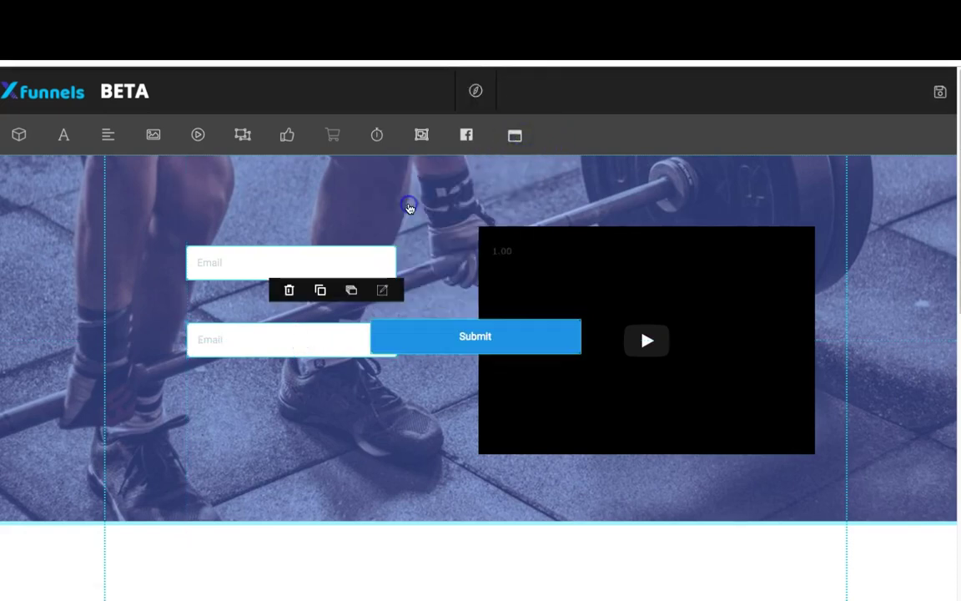
drag(510, 339, 327, 413)
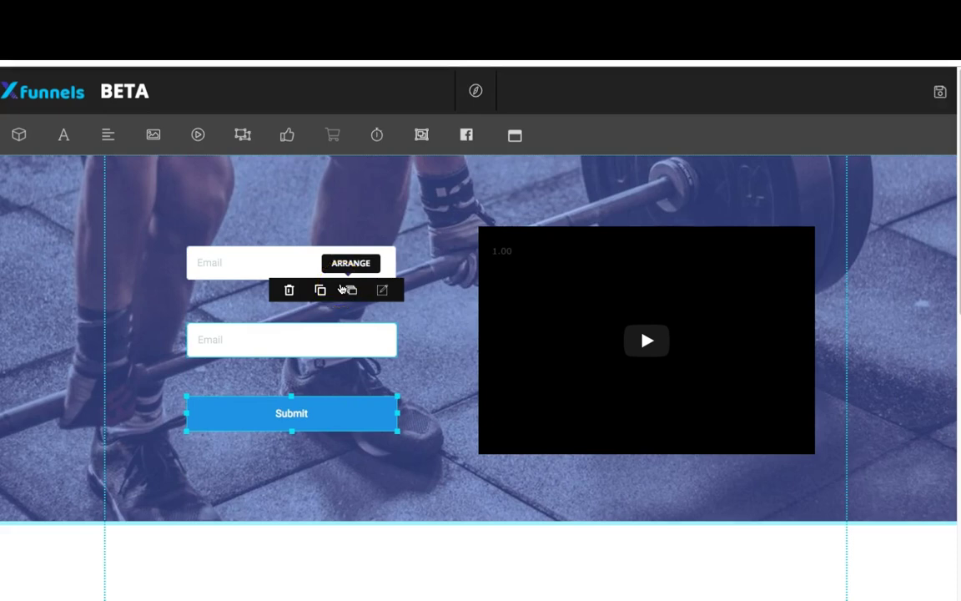
- Change the upper text input's placeholder text to First Name
click(332, 270)
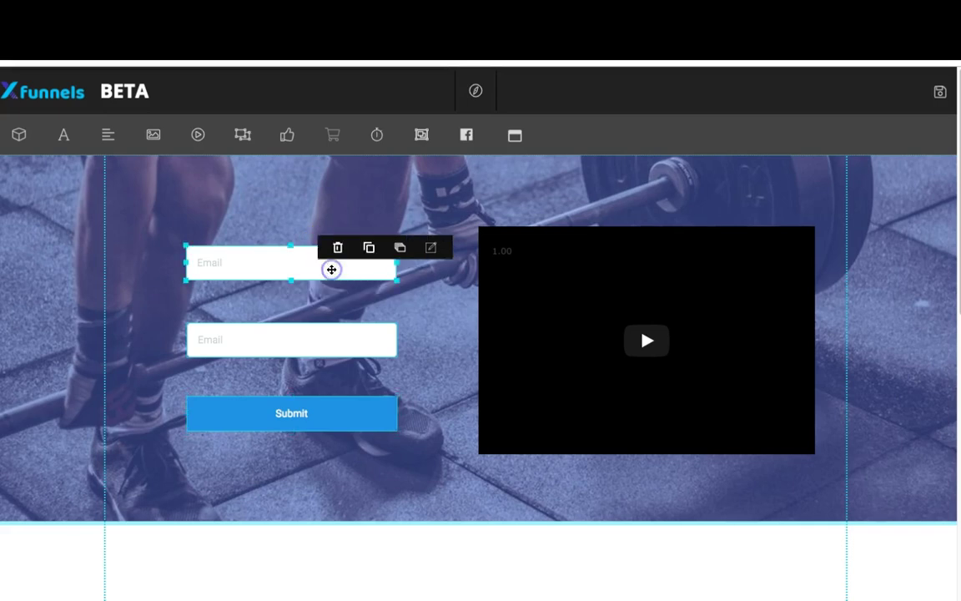
click(428, 250)
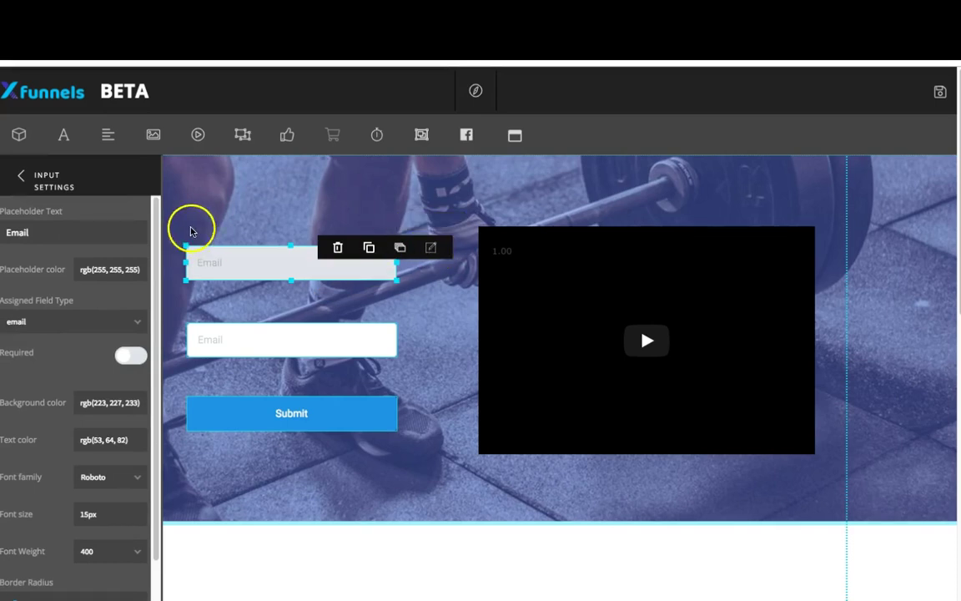
drag(29, 233, 5, 232)
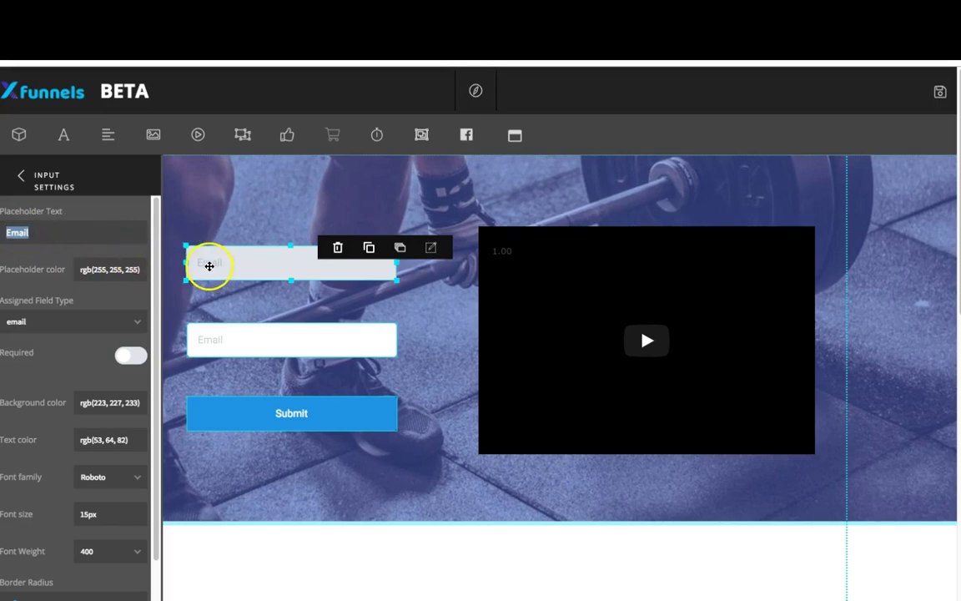
key(BackSpace)
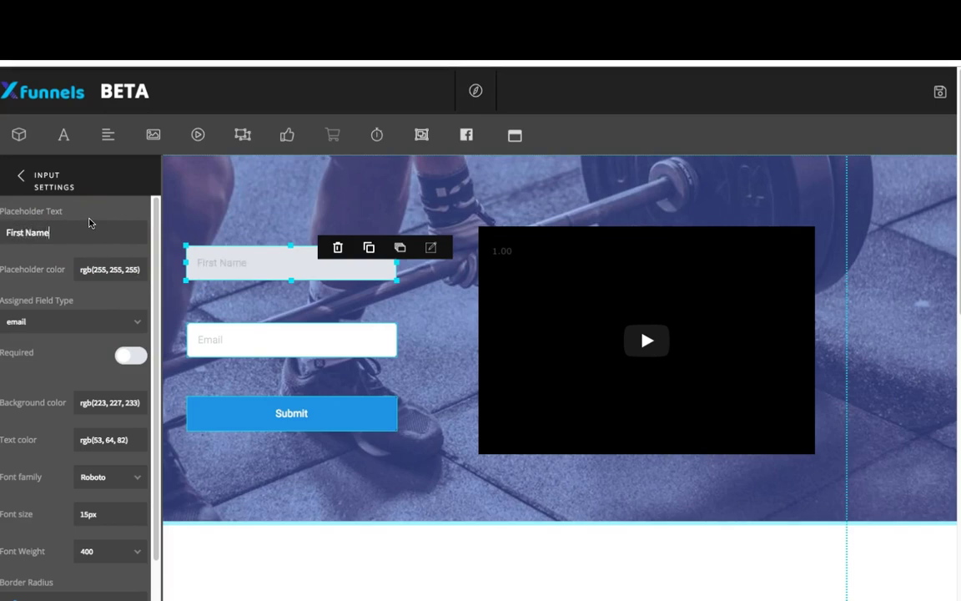
right_click(65, 192)
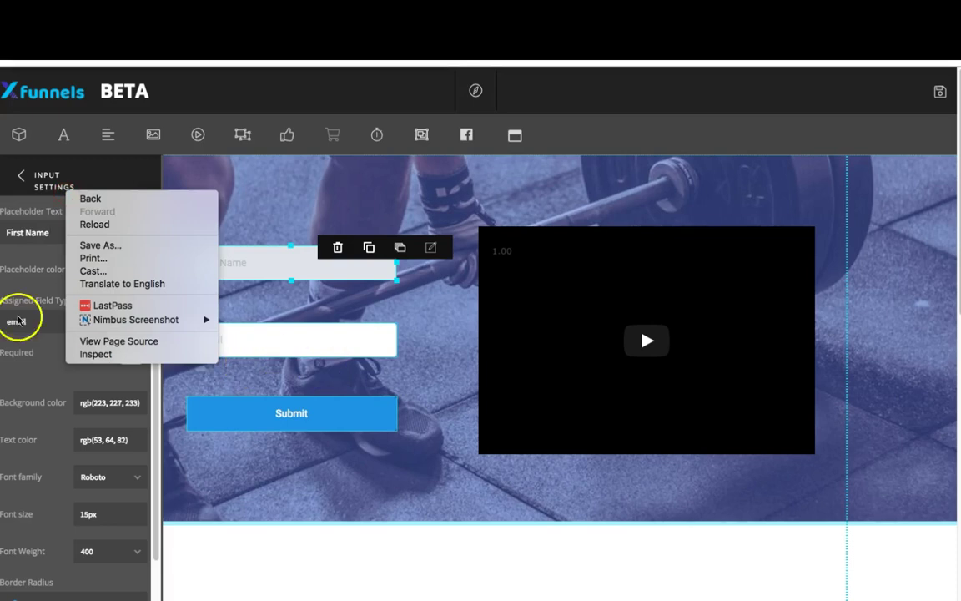
- Assign the First Name input the first-name field type and make it required
click(42, 347)
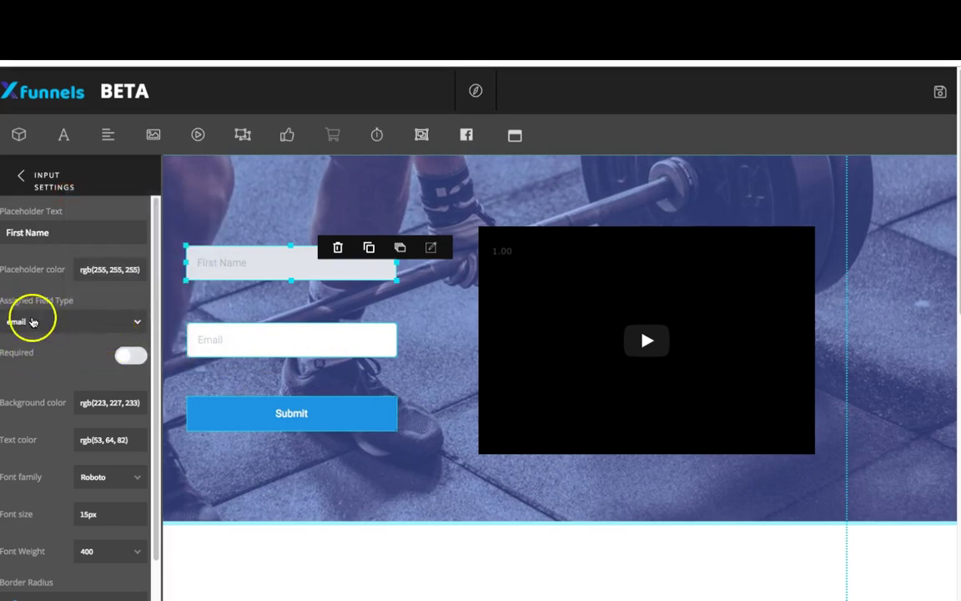
click(85, 322)
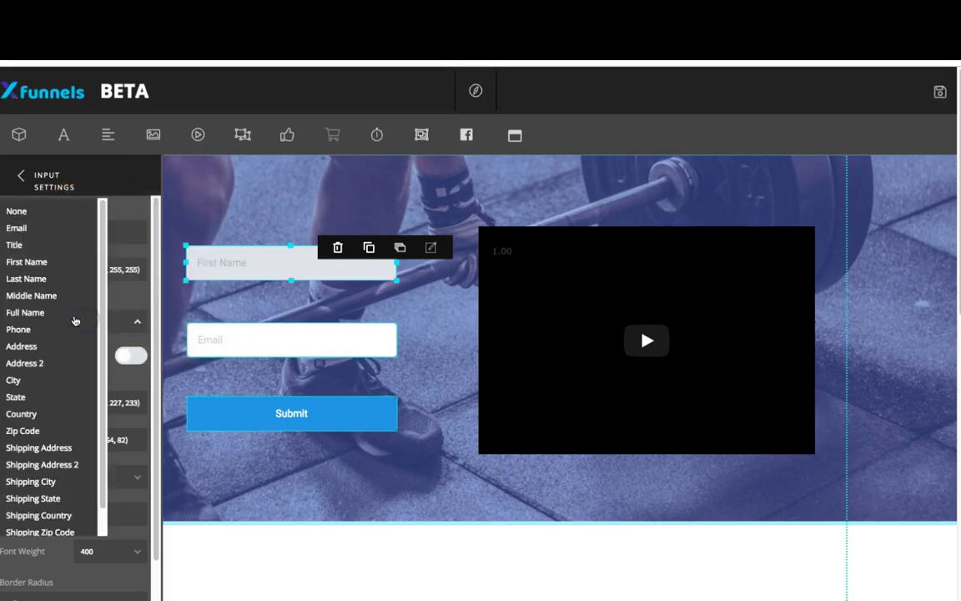
click(32, 262)
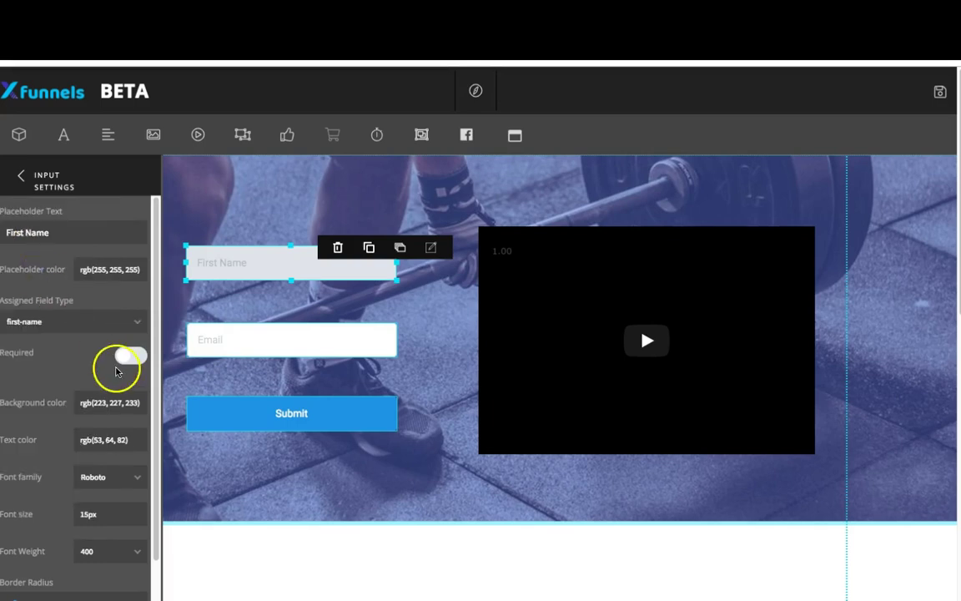
click(132, 359)
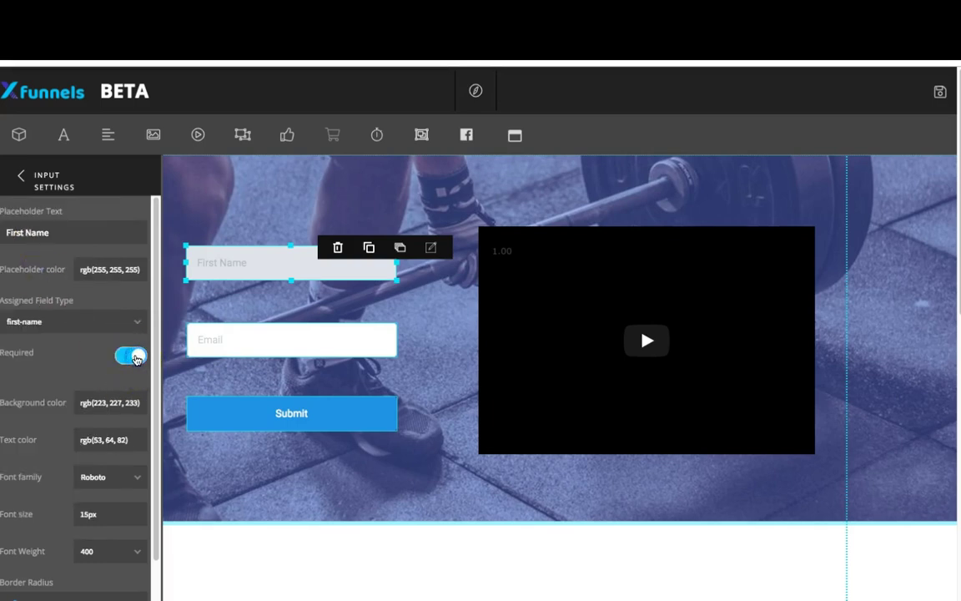
click(21, 178)
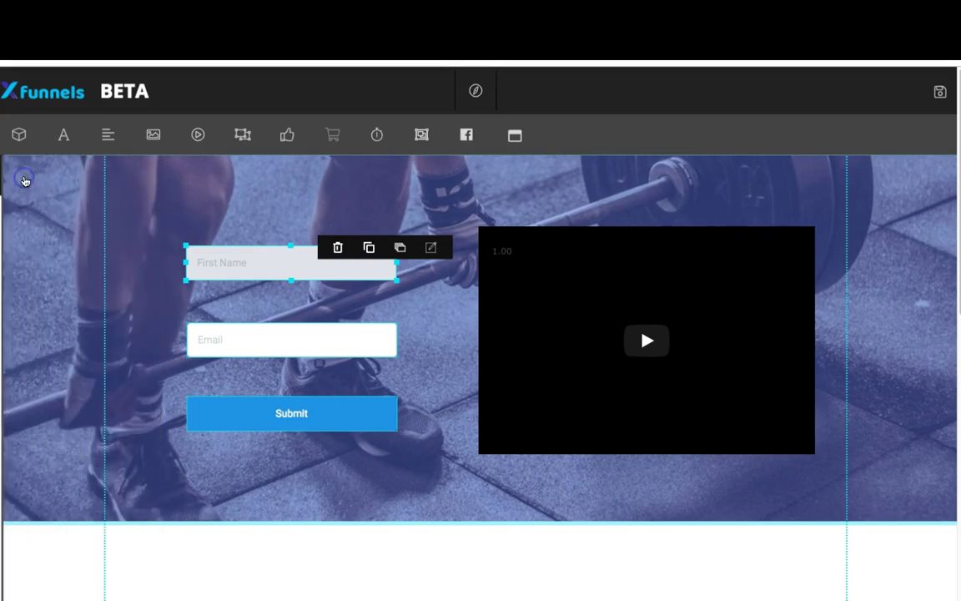
- Make the Email input a required field
click(282, 344)
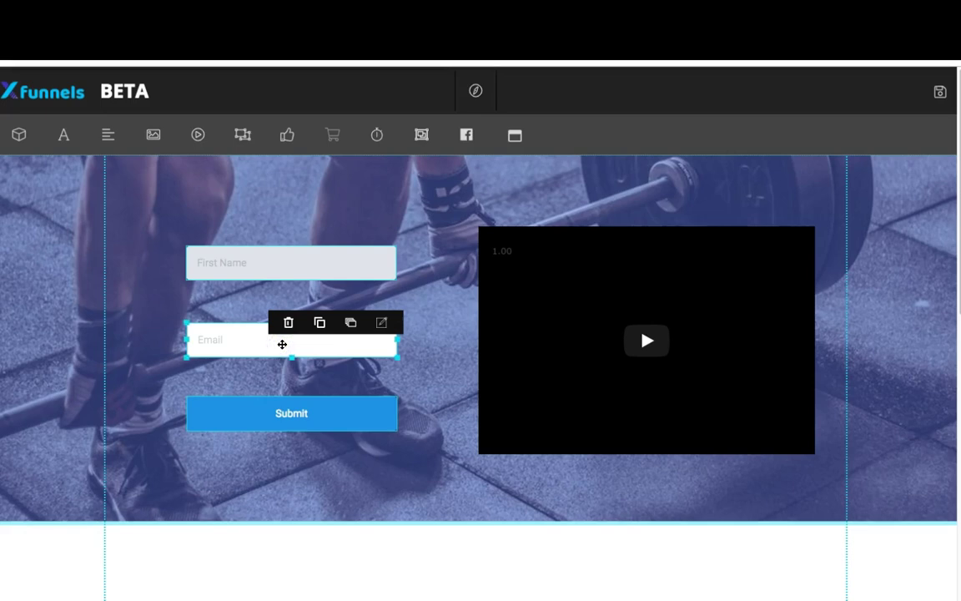
click(379, 323)
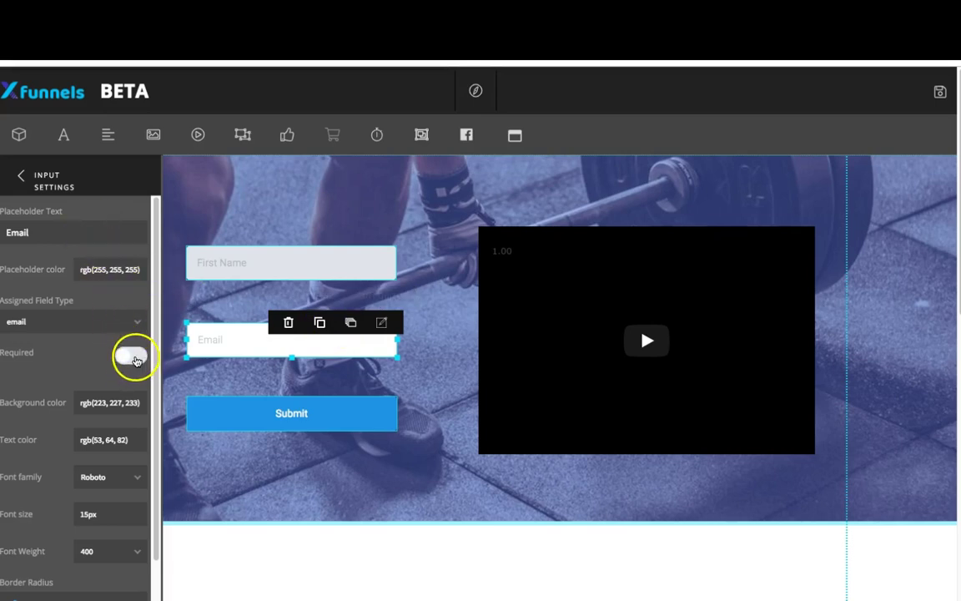
click(131, 360)
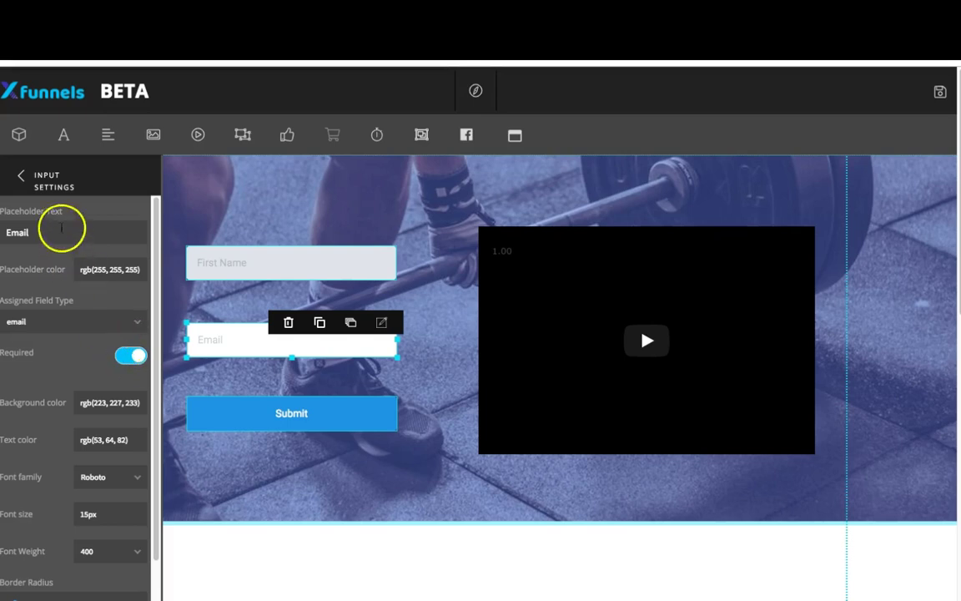
click(21, 176)
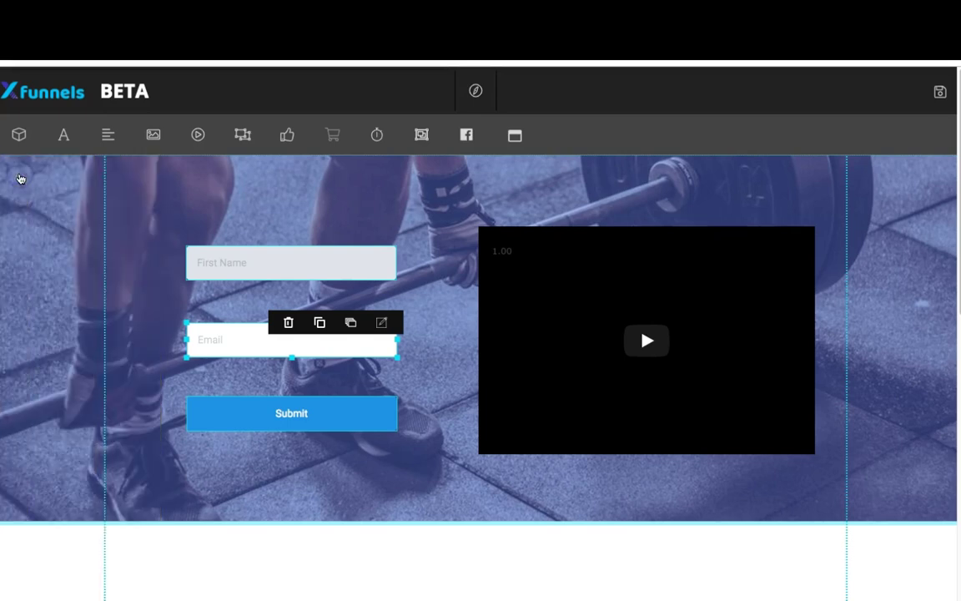
- Change the Submit button's mode to button
click(309, 418)
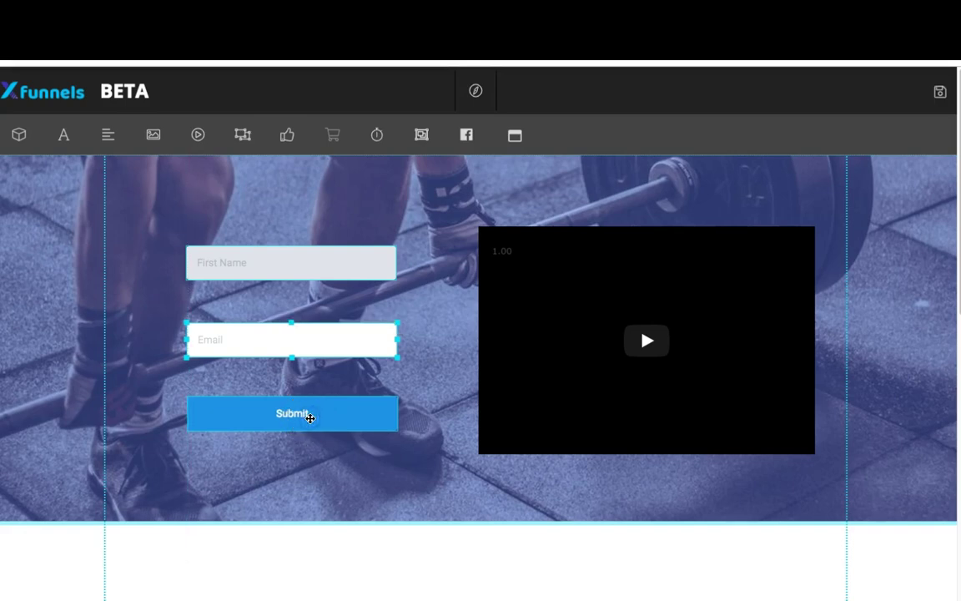
click(309, 417)
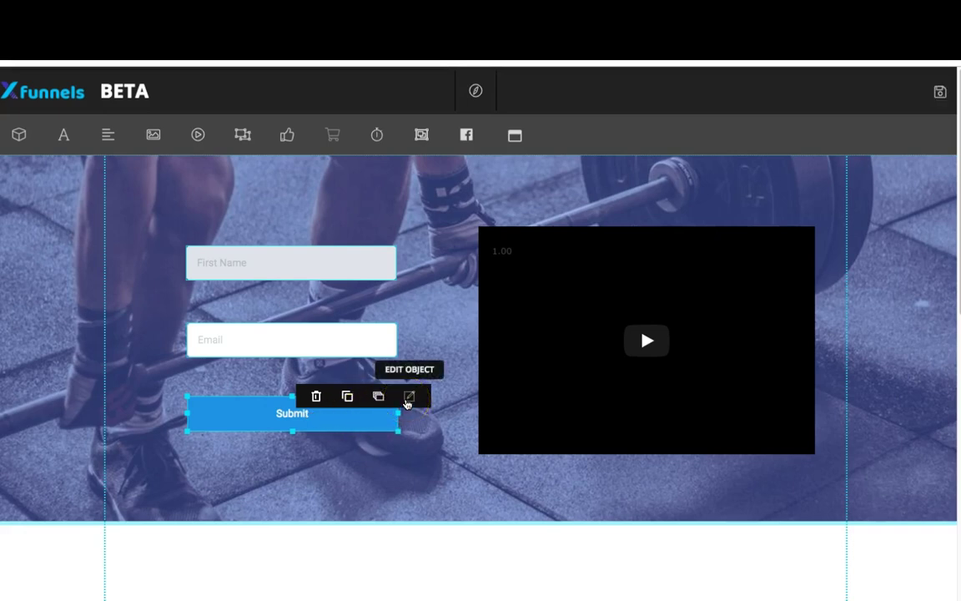
click(408, 398)
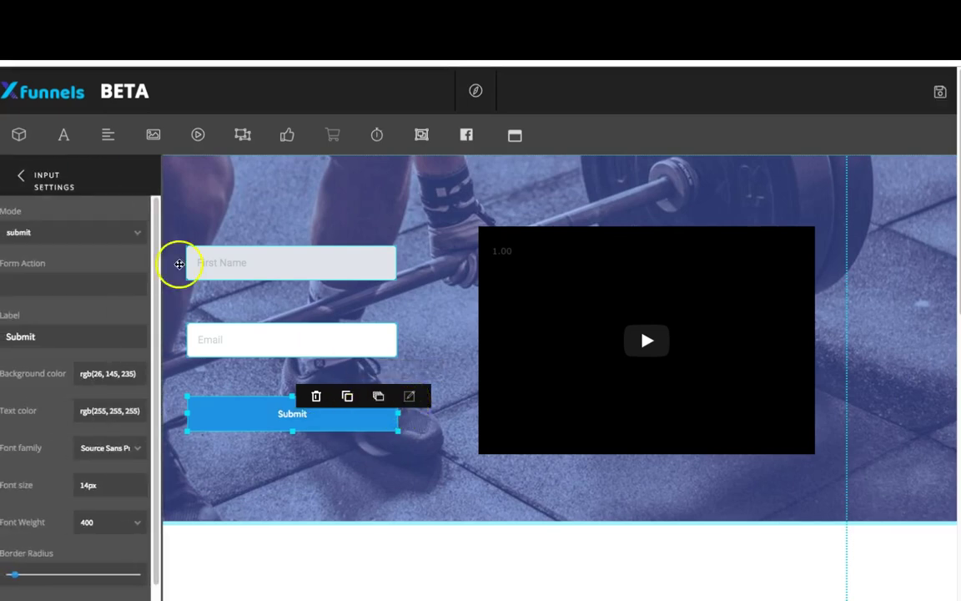
click(138, 232)
click(20, 272)
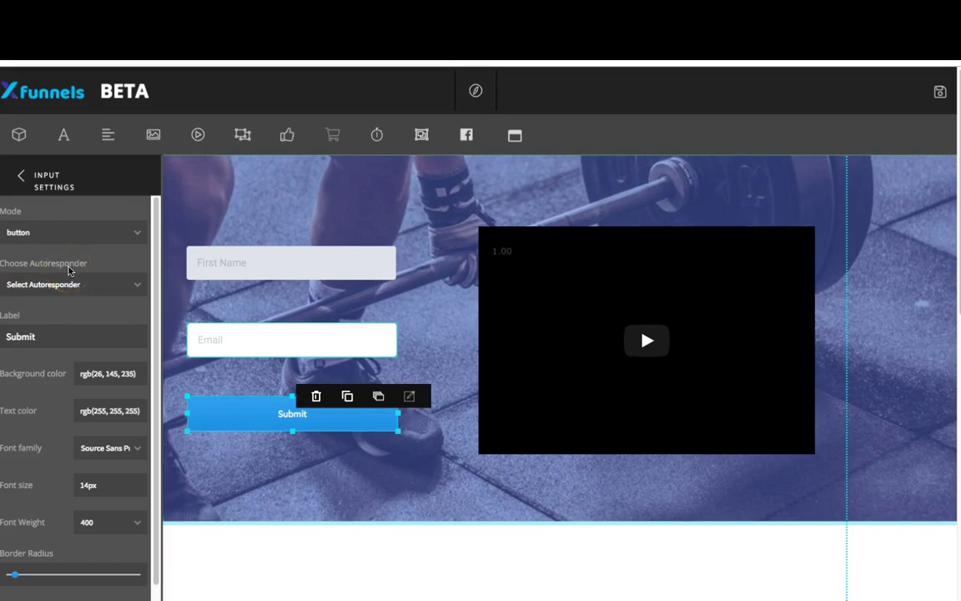
- Connect the button to the Mailchimp AR autoresponder's HQ Webinar list and set its redirection type to Next funnel step
click(112, 289)
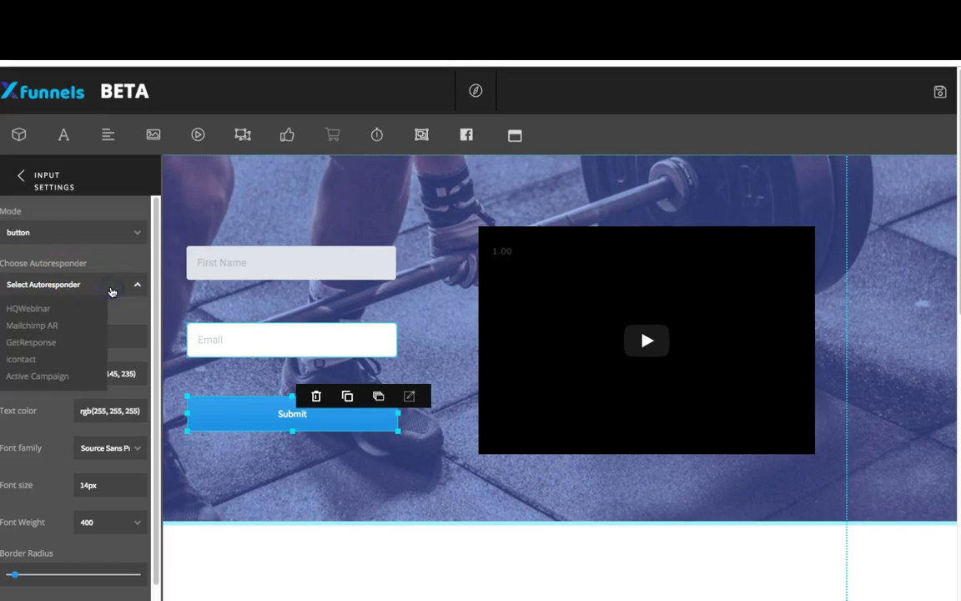
click(47, 326)
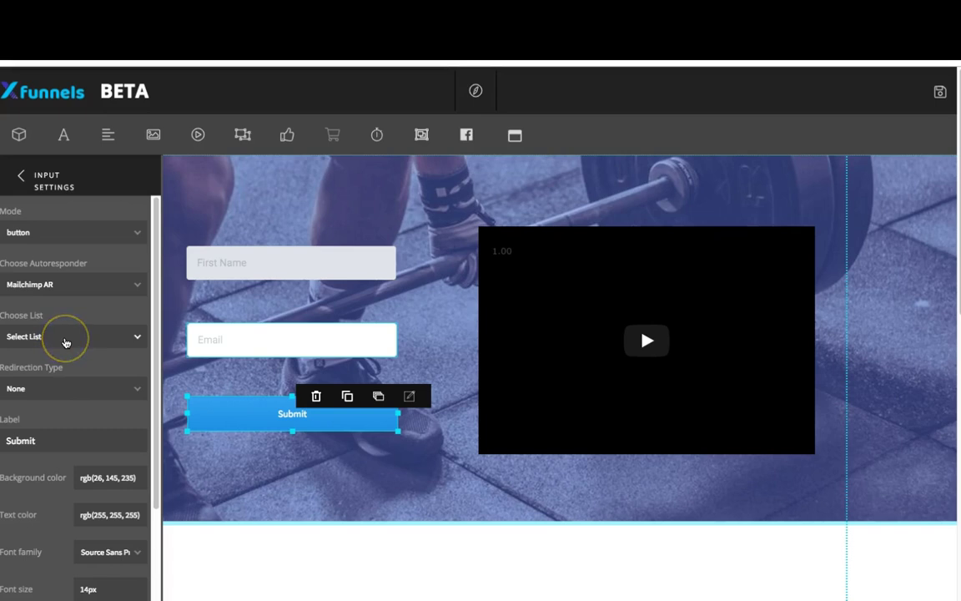
click(67, 338)
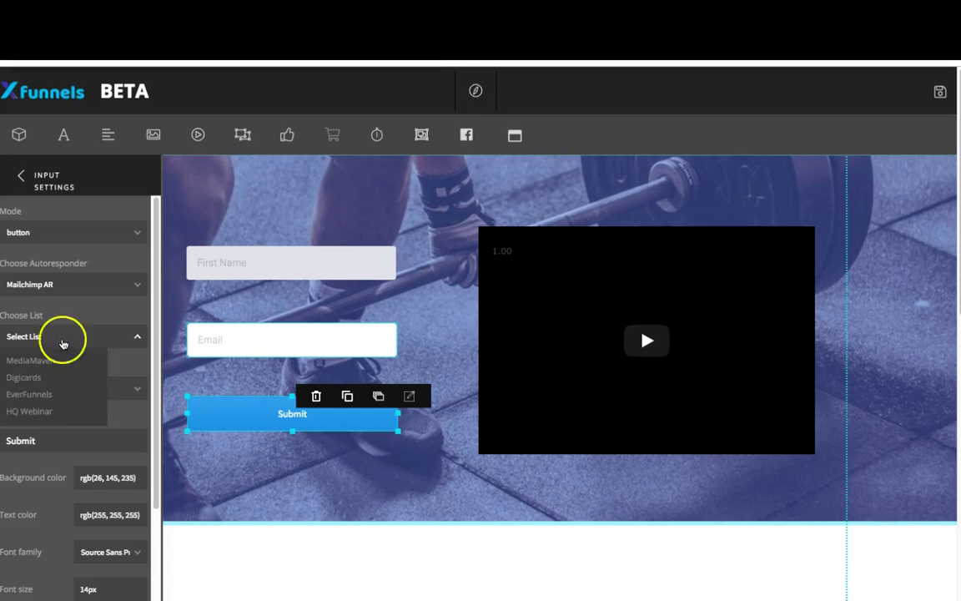
click(29, 413)
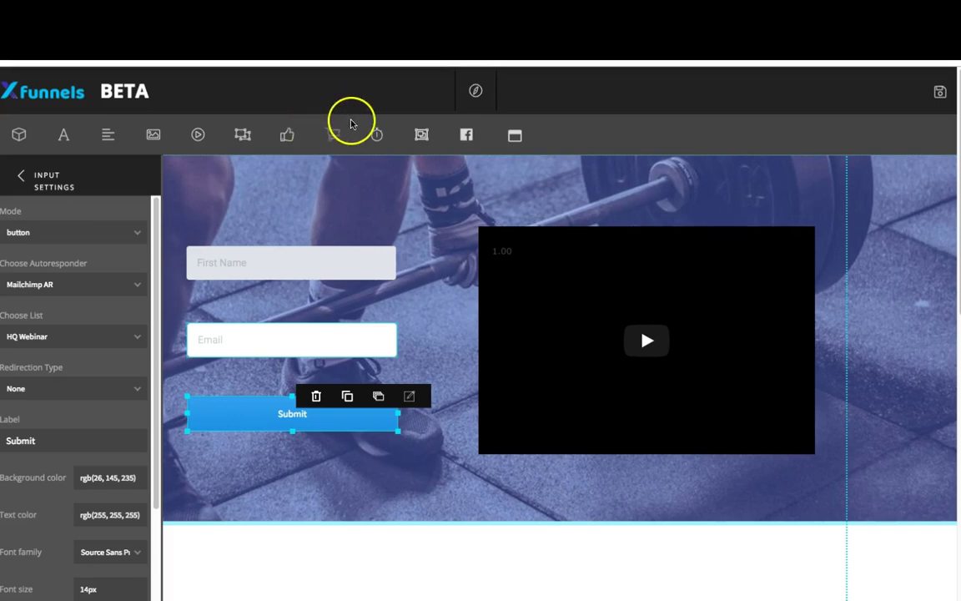
click(52, 389)
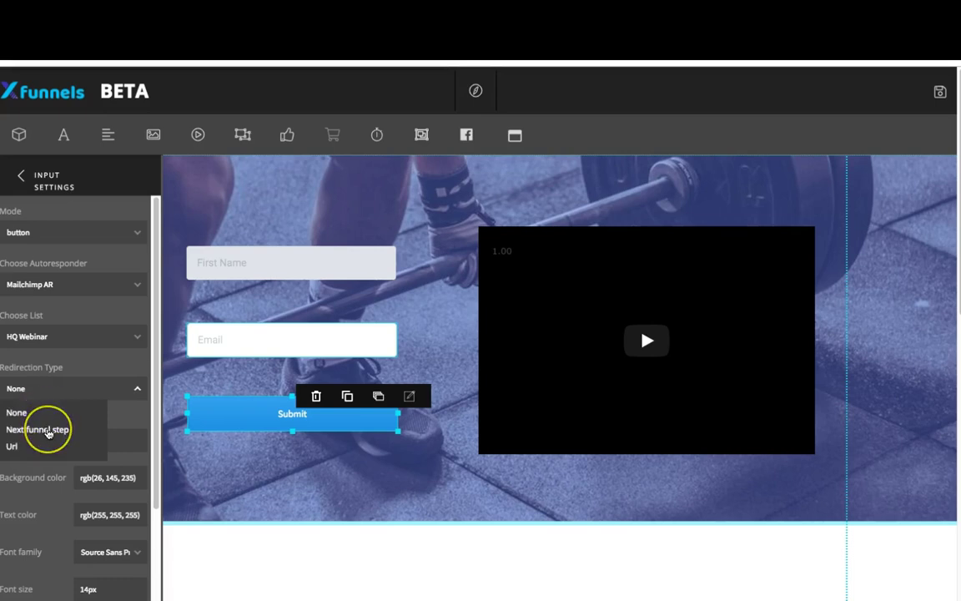
click(48, 430)
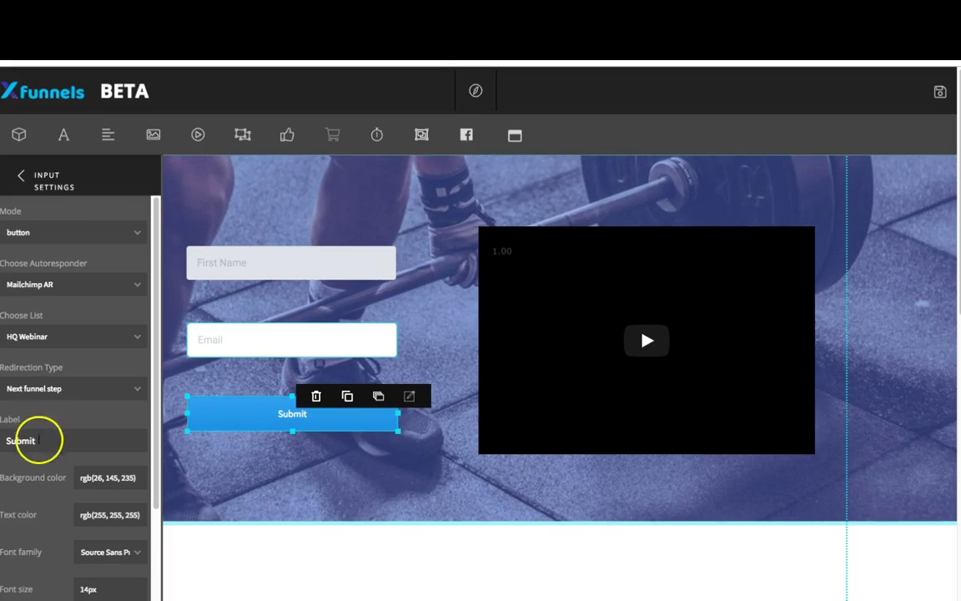
- Change the Submit button's label to Download Here and close its settings
drag(43, 440, 5, 434)
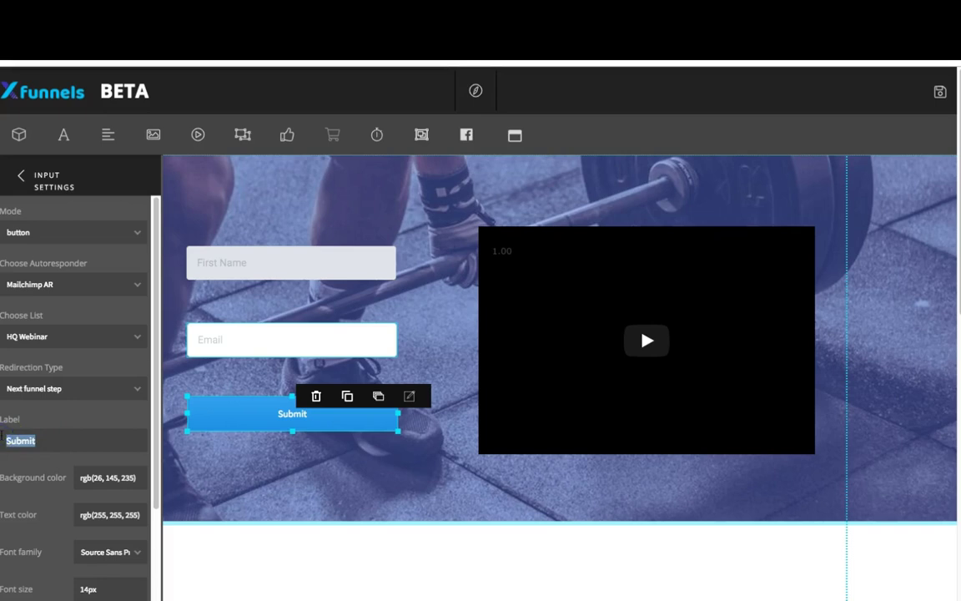
text(Download)
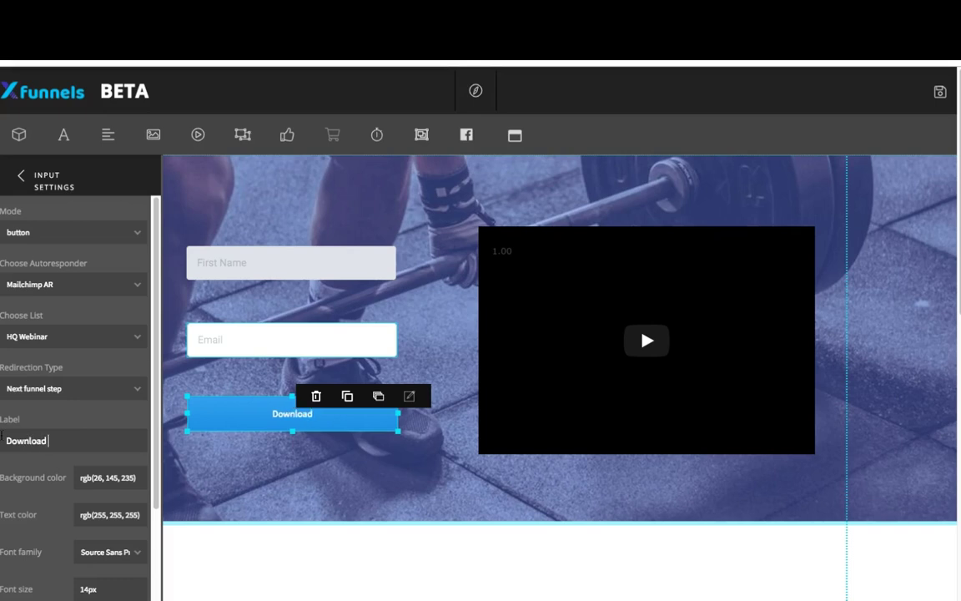
text( Now)
key(BackSpace)
key(BackSpace)
key(BackSpace)
key(BackSpace)
text(Here)
click(22, 180)
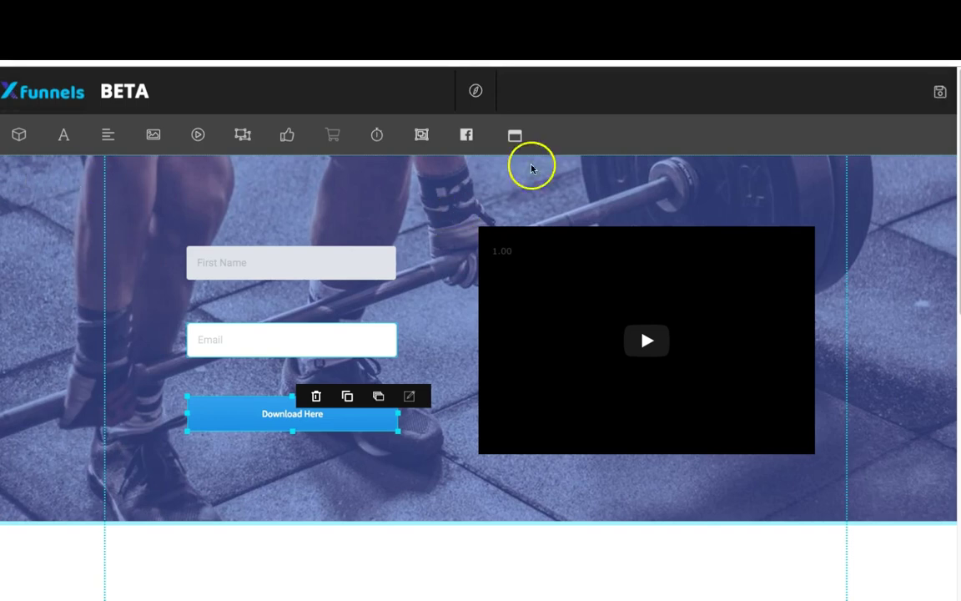
- Save the Optin page and open its preview
click(942, 94)
click(826, 208)
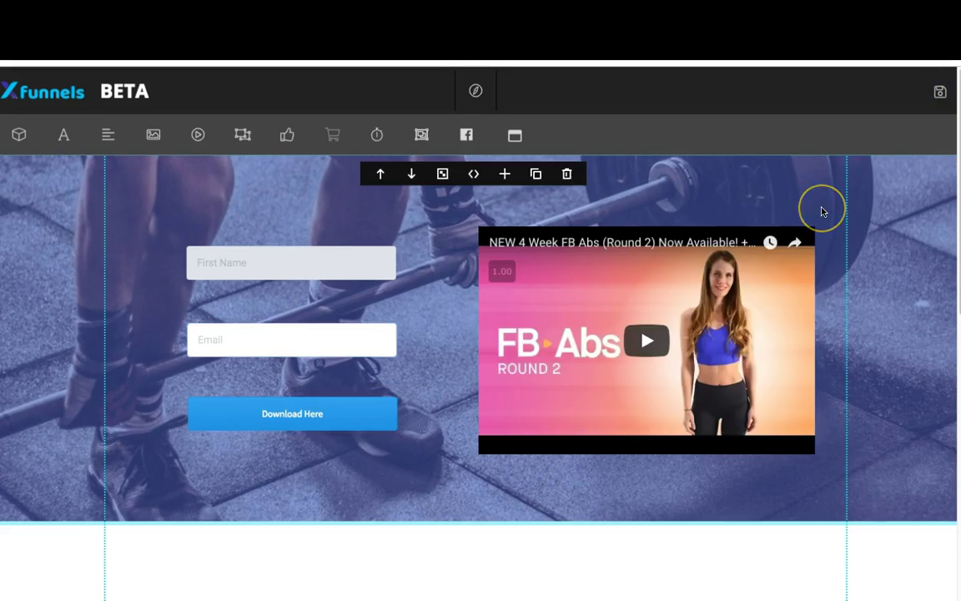
click(474, 93)
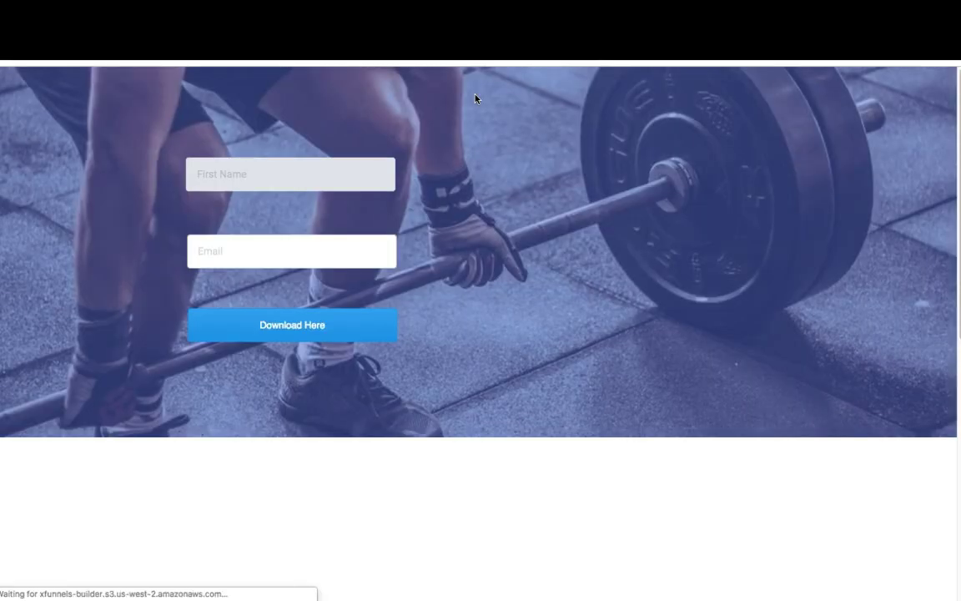
click(554, 157)
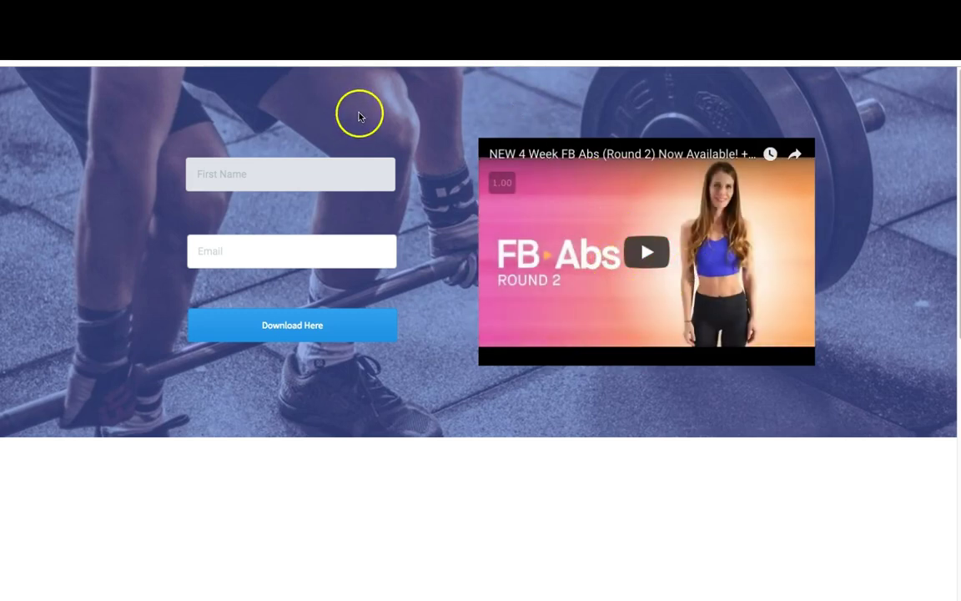
- Enter a test first name and email address in the previewed signup form and submit it
click(312, 172)
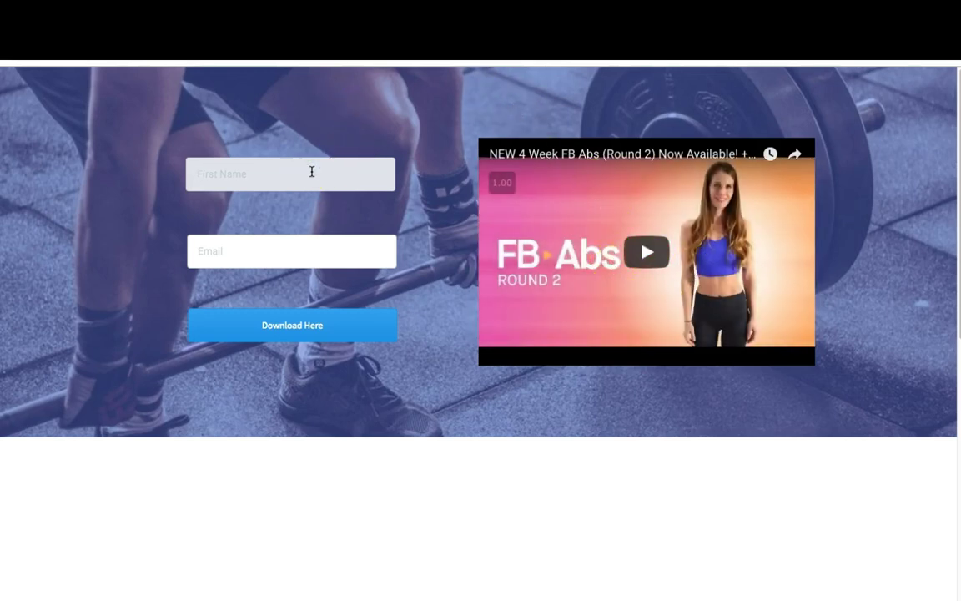
text(Bonnie)
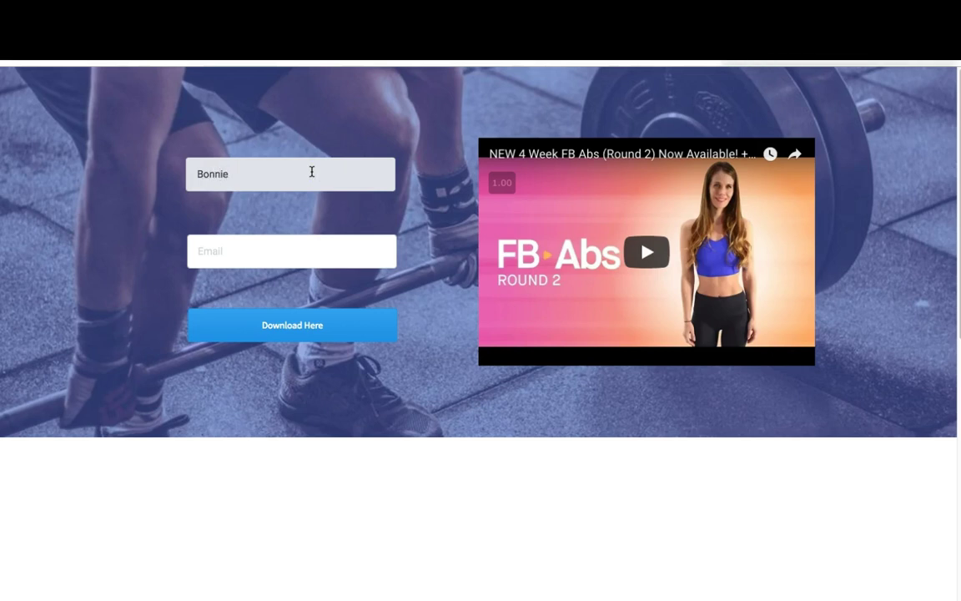
key(Tab)
text(H)
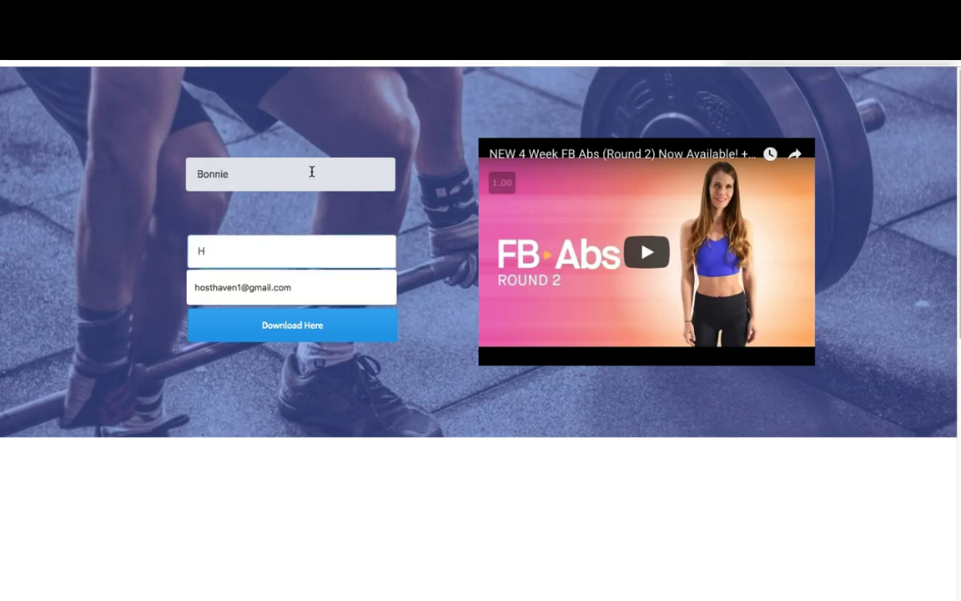
click(243, 291)
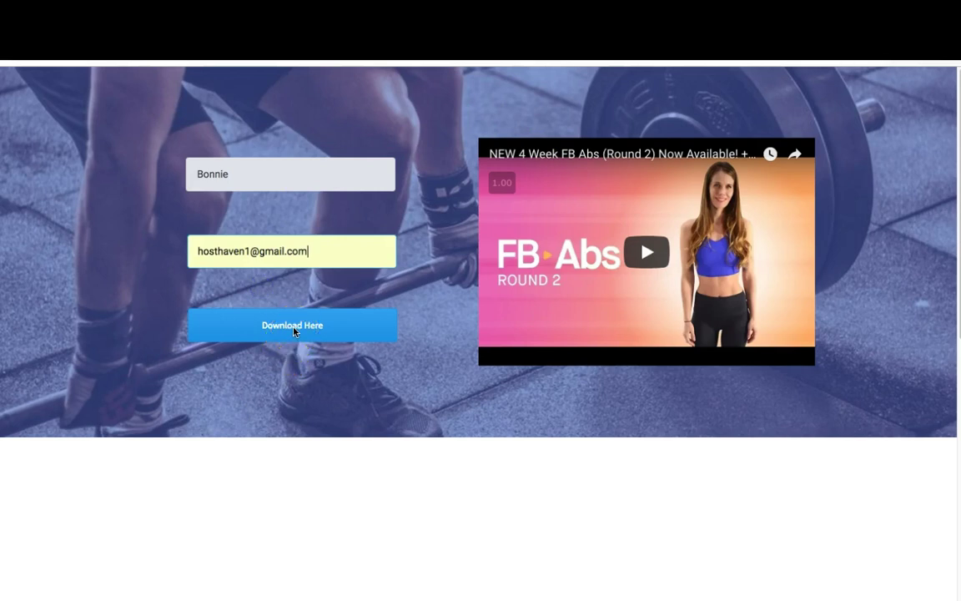
scroll(369, 518, down, 5)
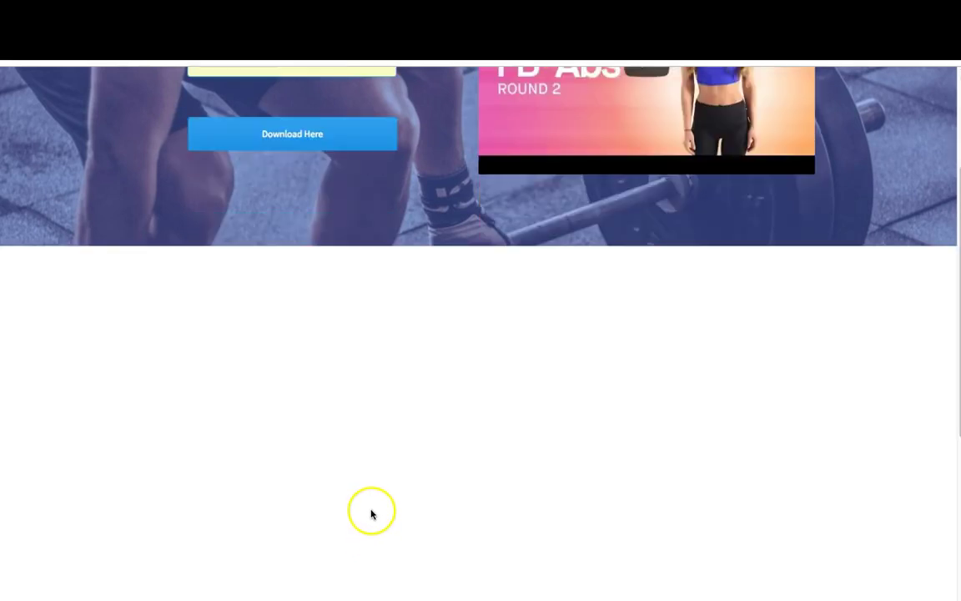
scroll(372, 513, up, 5)
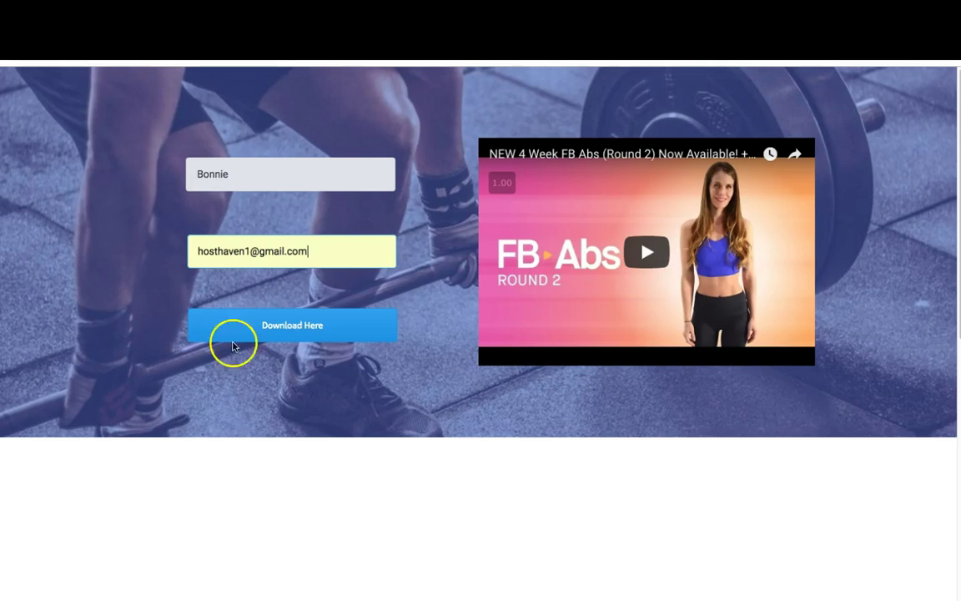
click(266, 326)
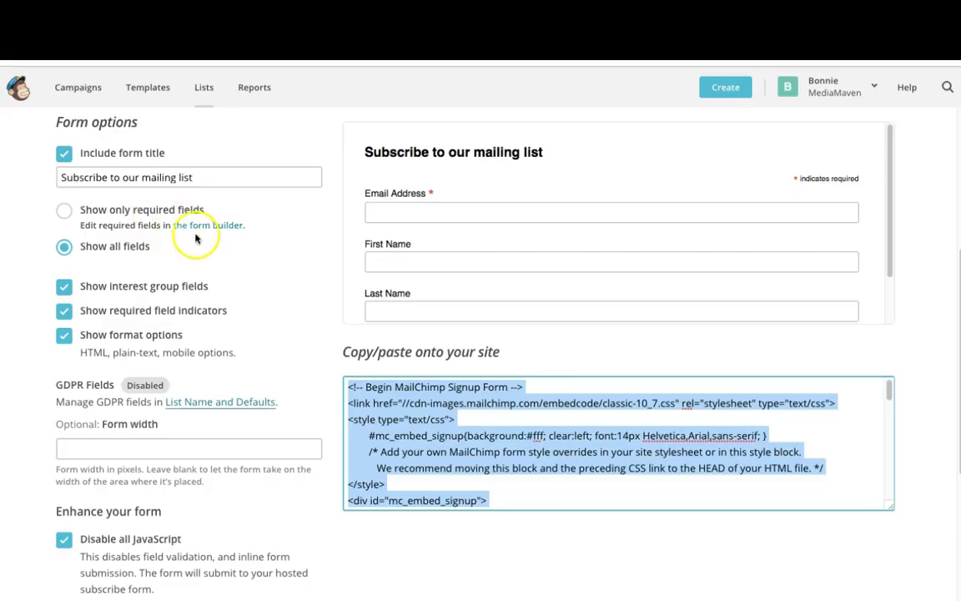
- Submit the test signup again and open the HQ Webinar list's contacts in Mailchimp to check for it
scroll(192, 251, up, 4)
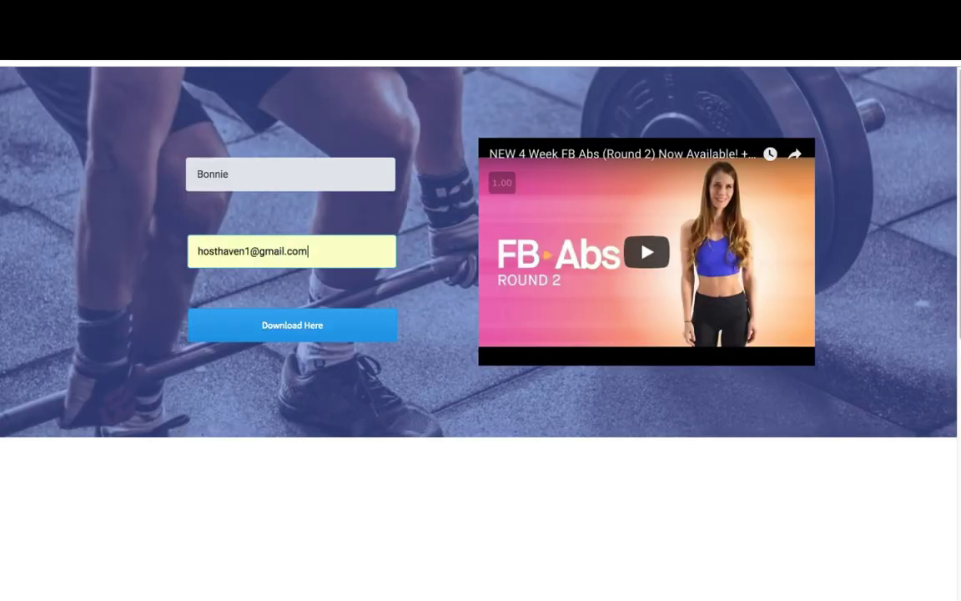
click(280, 332)
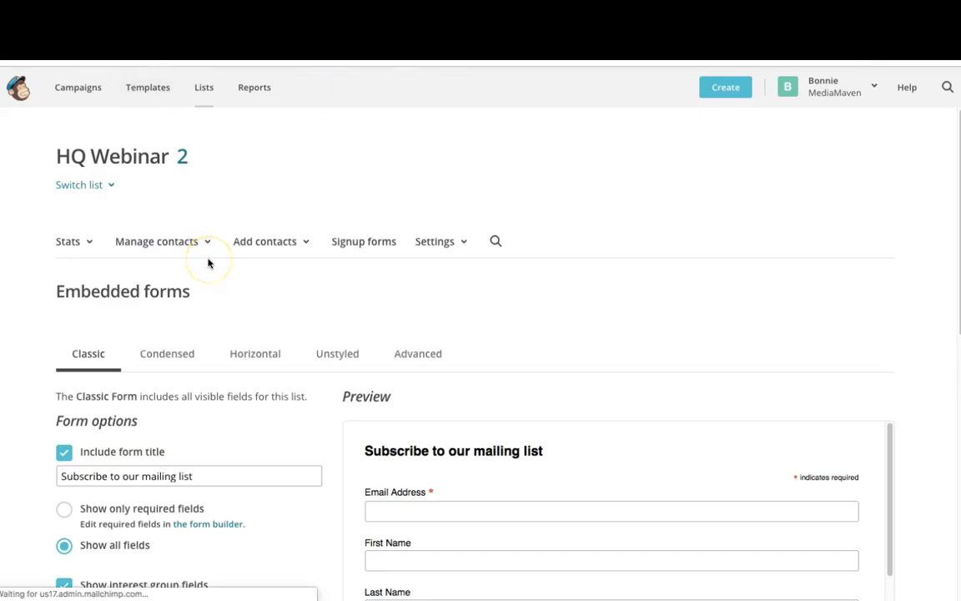
click(182, 161)
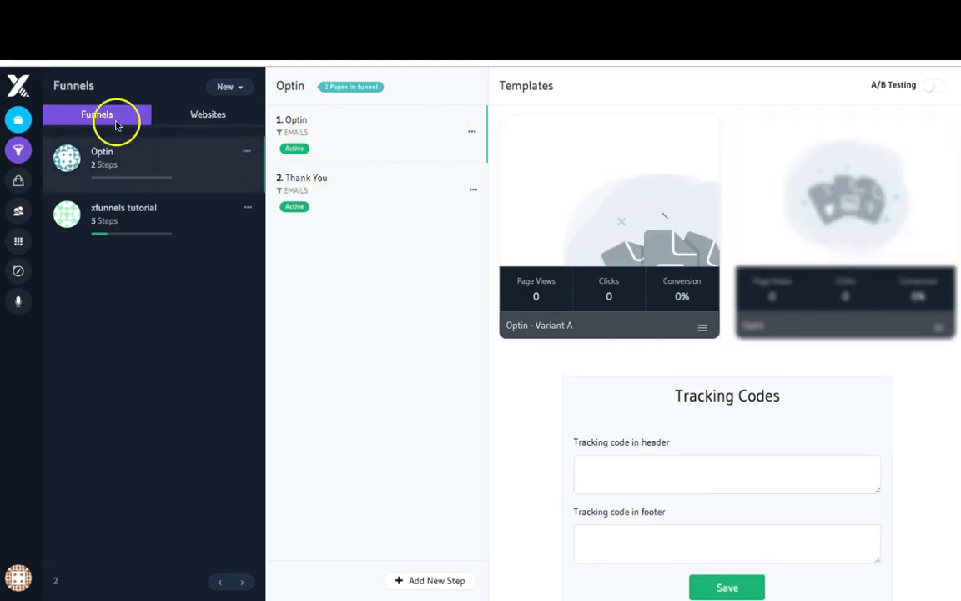
- Switch back to XFunnels and open the dashboard
click(17, 124)
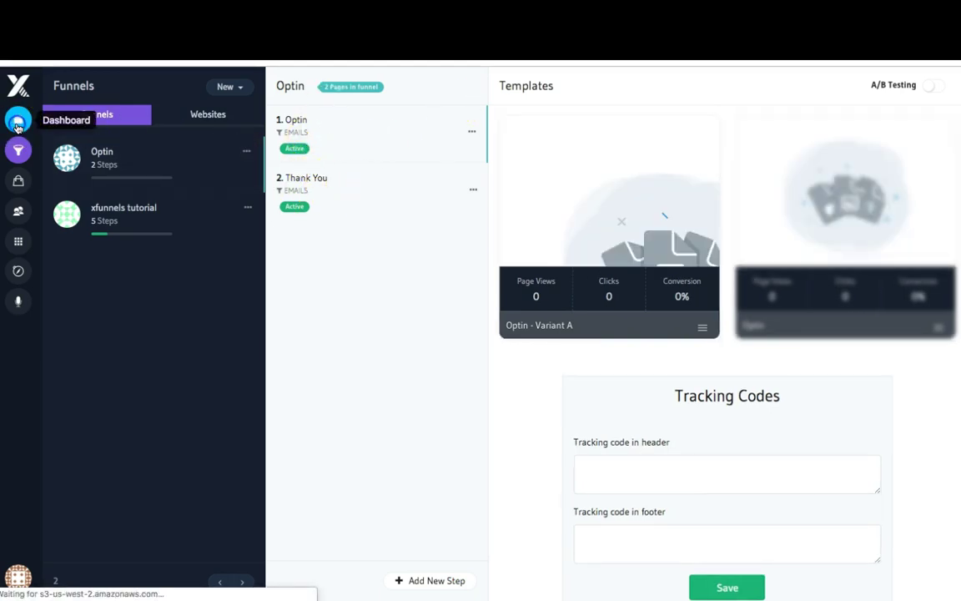